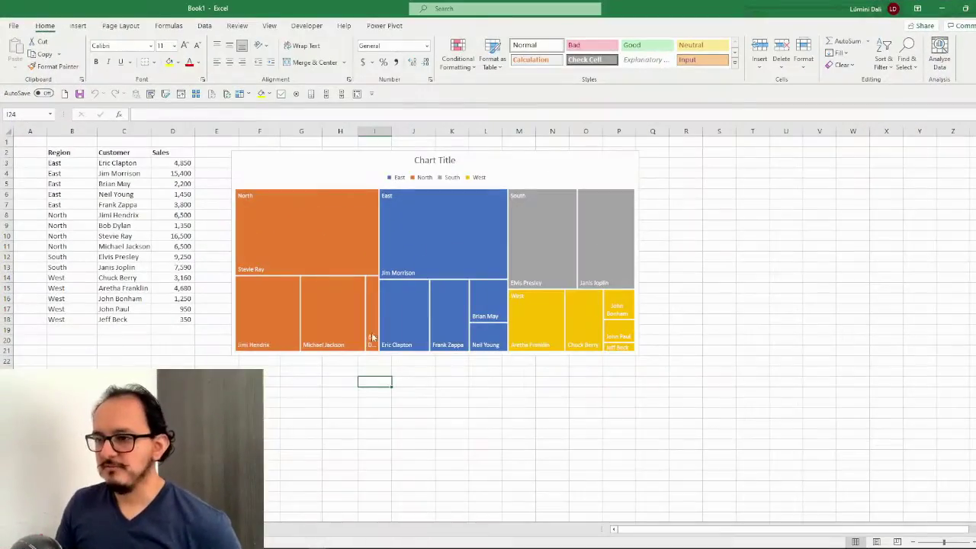
Change the treemap chart's title to "Sales by region".
click(339, 169)
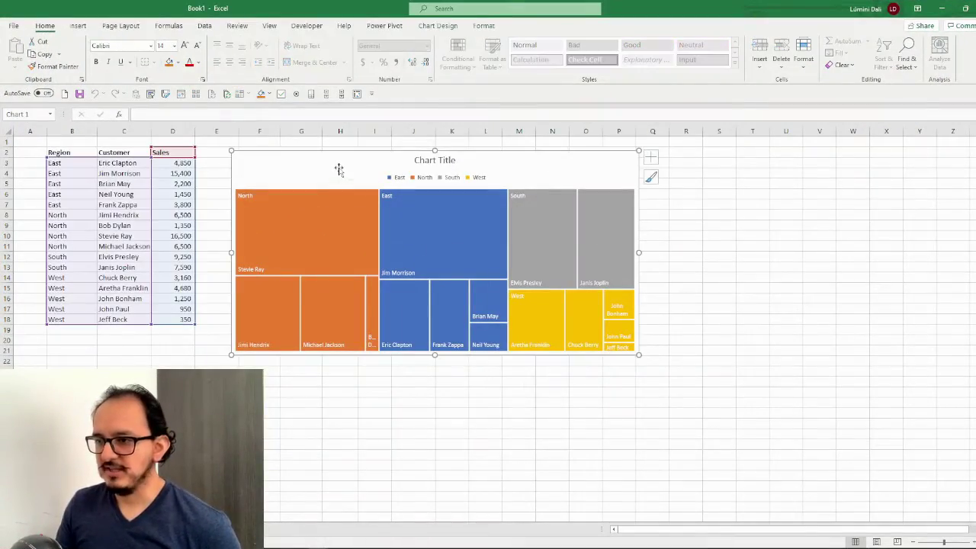
click(451, 161)
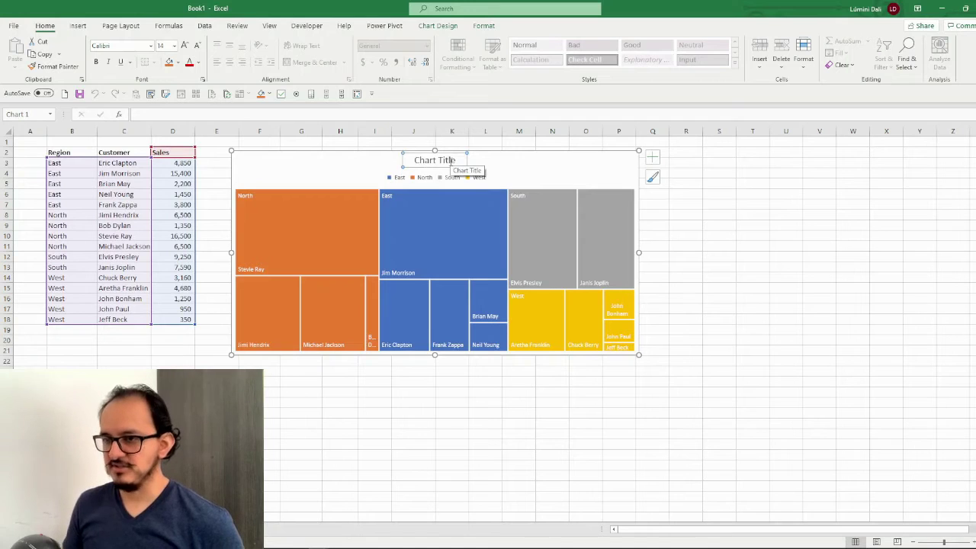
triple_click(451, 161)
text(Sales)
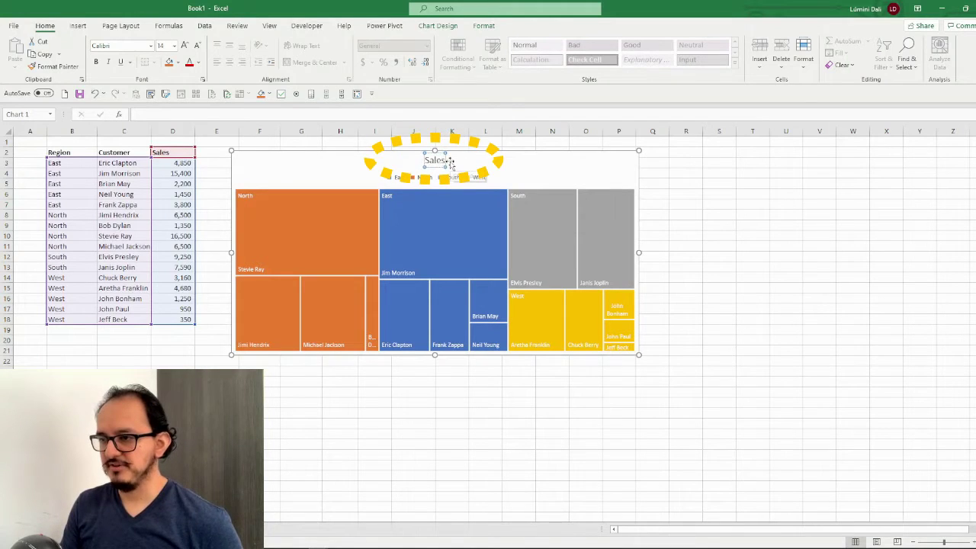
text( by region)
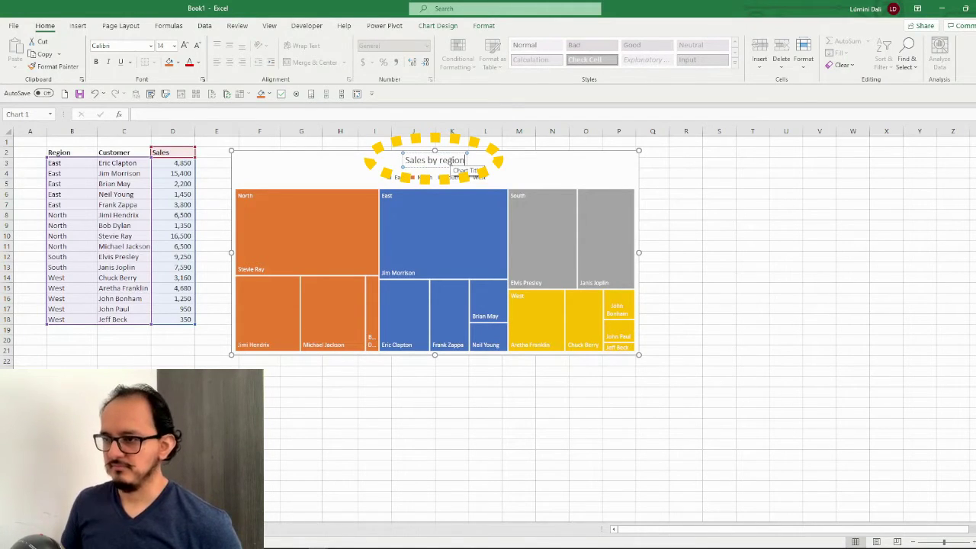
click(501, 180)
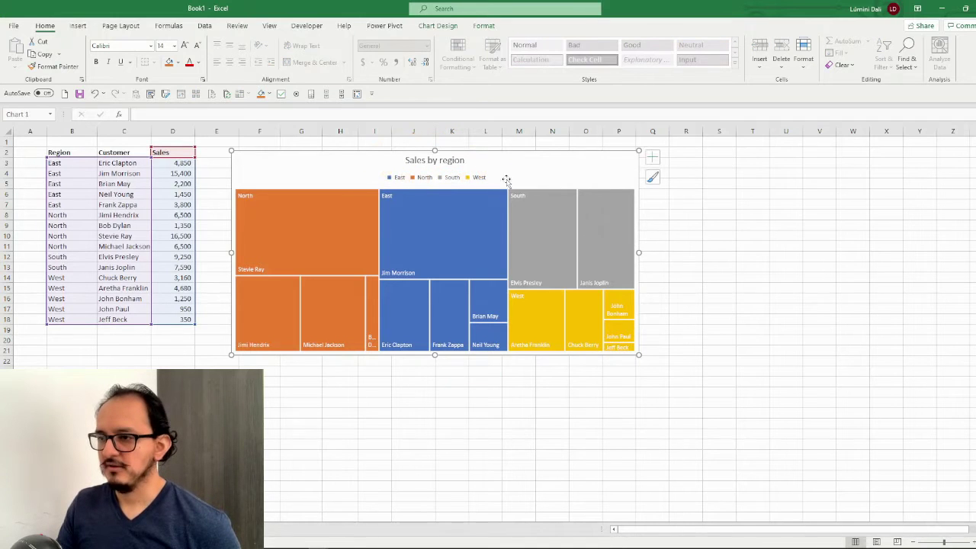
Apply the fourth chart style, with gray region banners and a legend below, and set the whole chart's font to Arial.
click(447, 30)
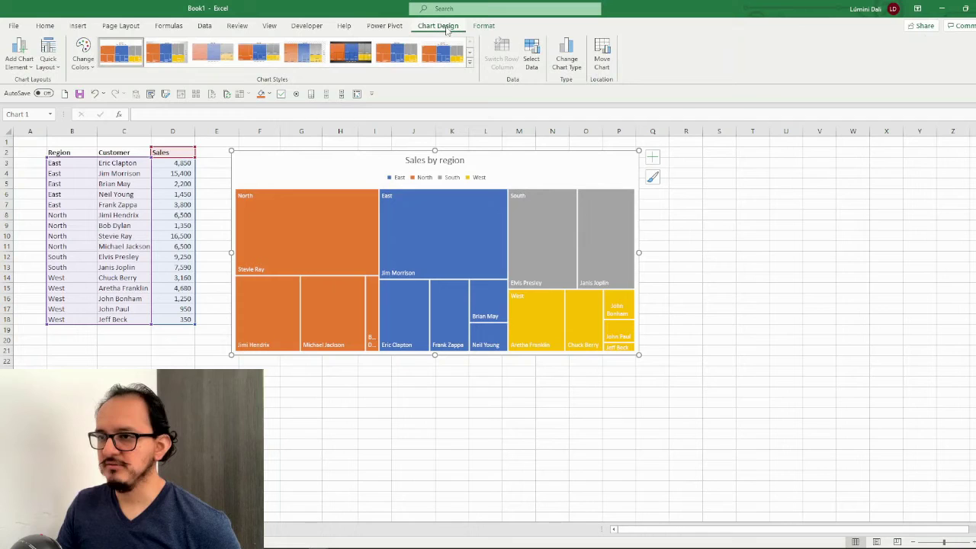
click(272, 64)
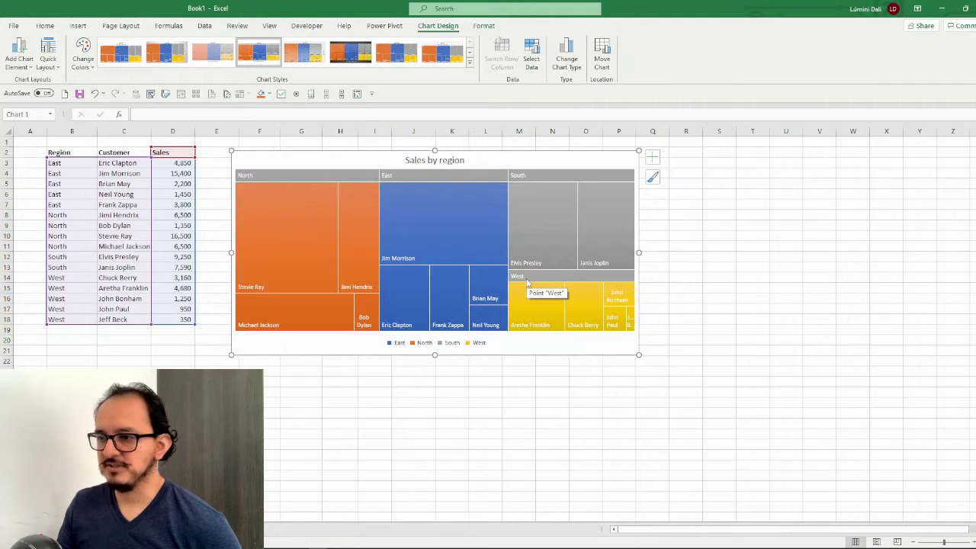
click(45, 26)
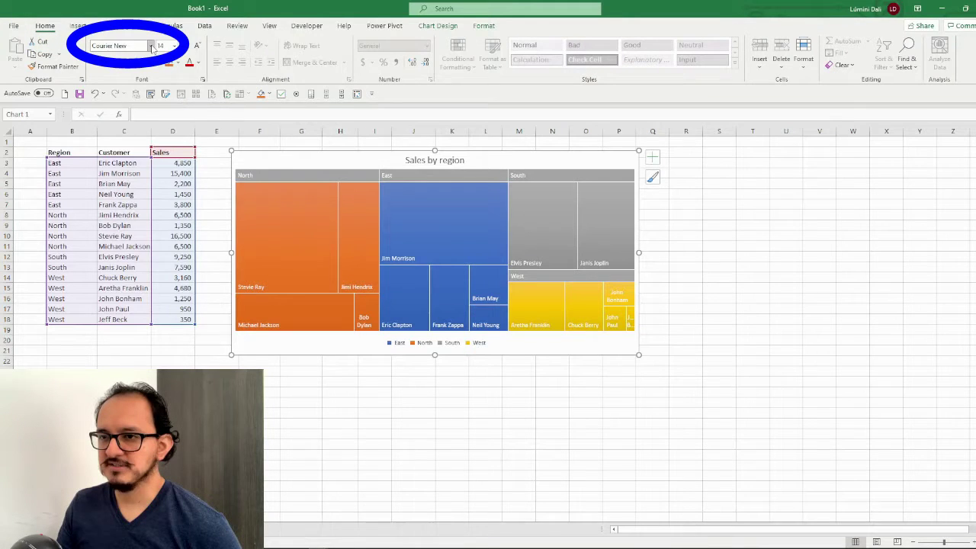
click(151, 47)
drag(246, 126, 244, 75)
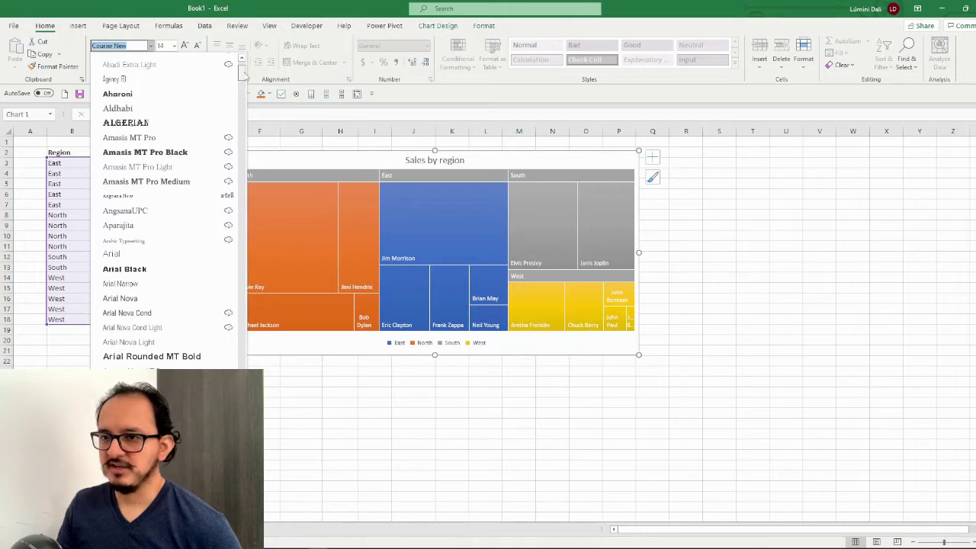
click(156, 254)
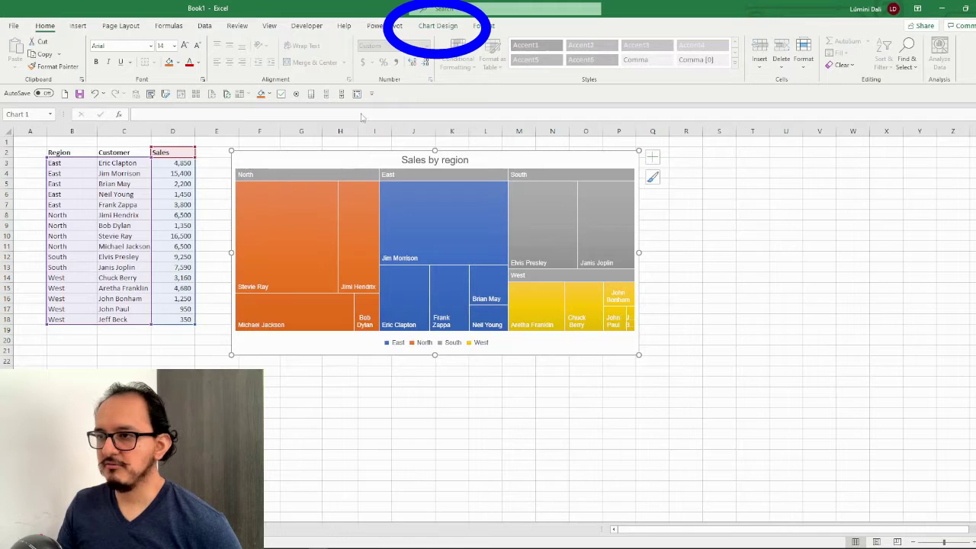
Recolor the treemap with the third colorful palette, starting with orange, yellow and green, and deselect the chart.
click(443, 28)
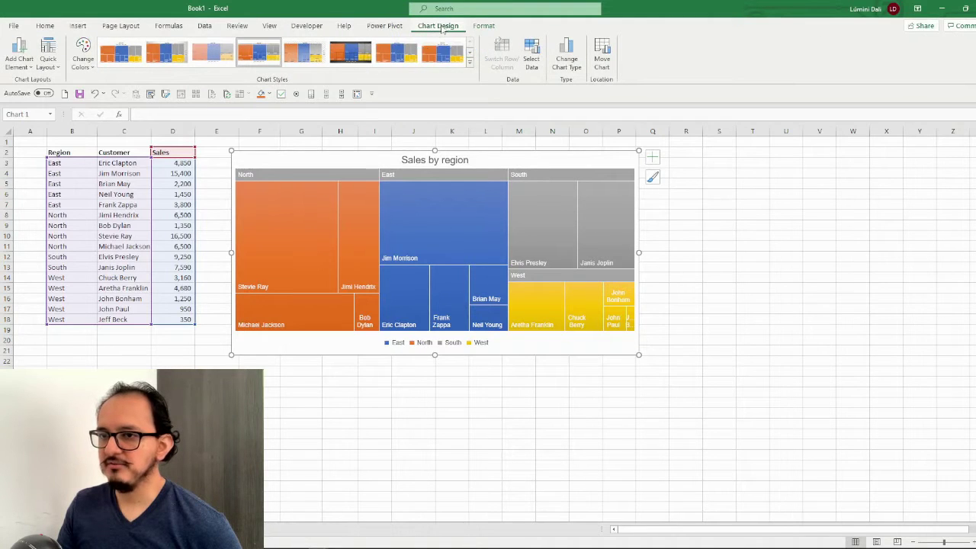
click(93, 69)
click(92, 69)
click(92, 68)
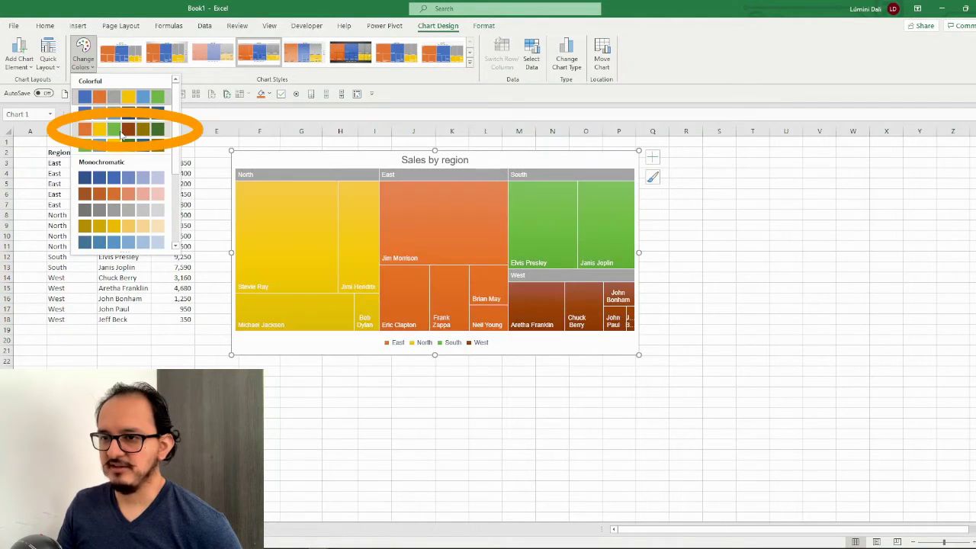
click(122, 133)
click(215, 162)
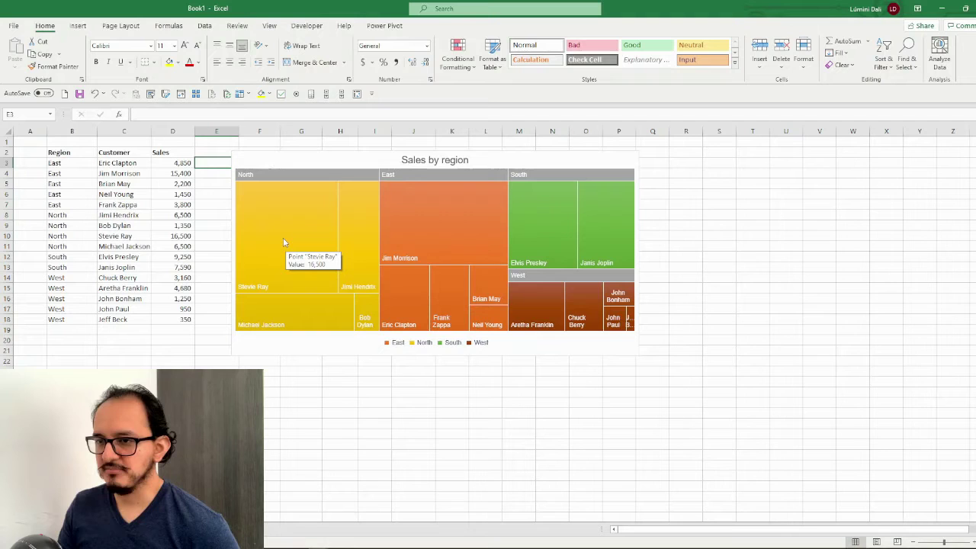
Format the treemap's data labels to include the value alongside the category name.
click(261, 290)
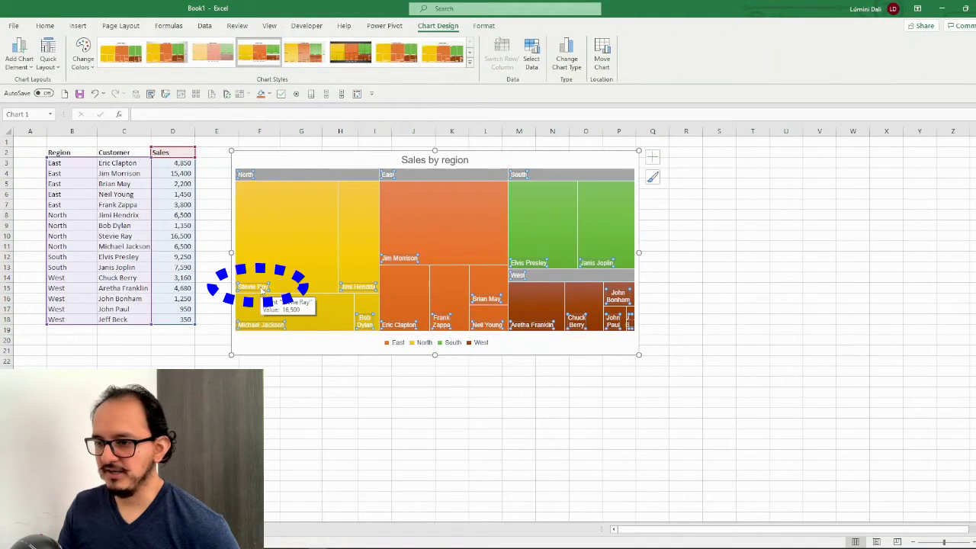
right_click(260, 288)
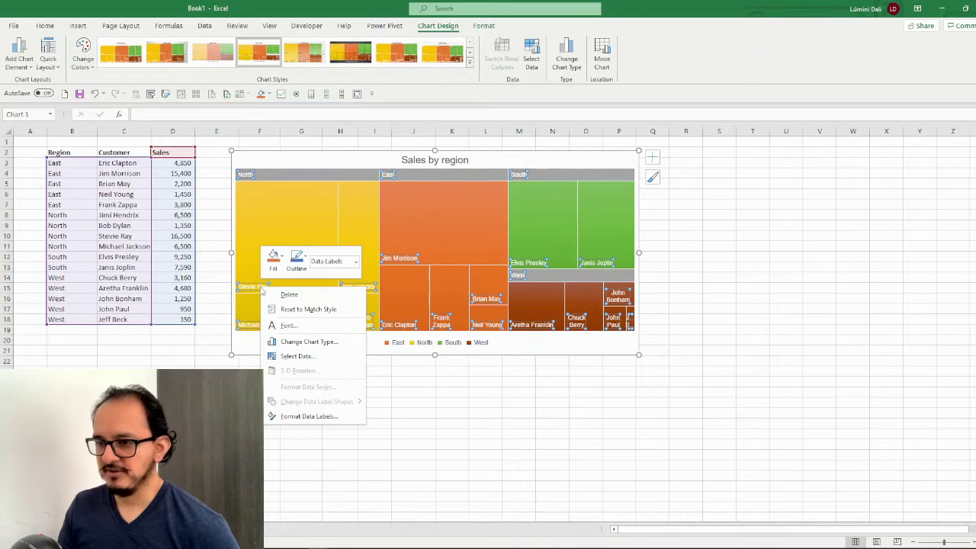
click(333, 418)
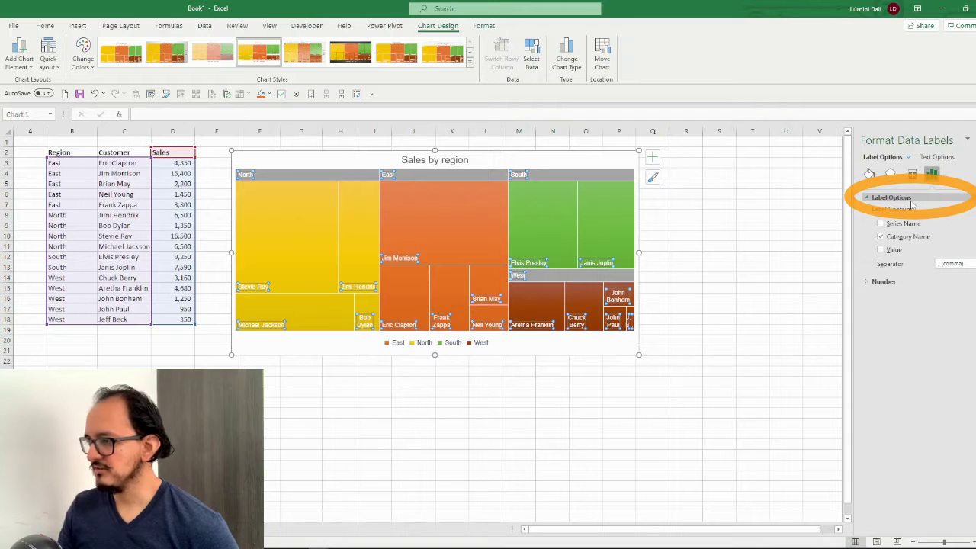
click(880, 250)
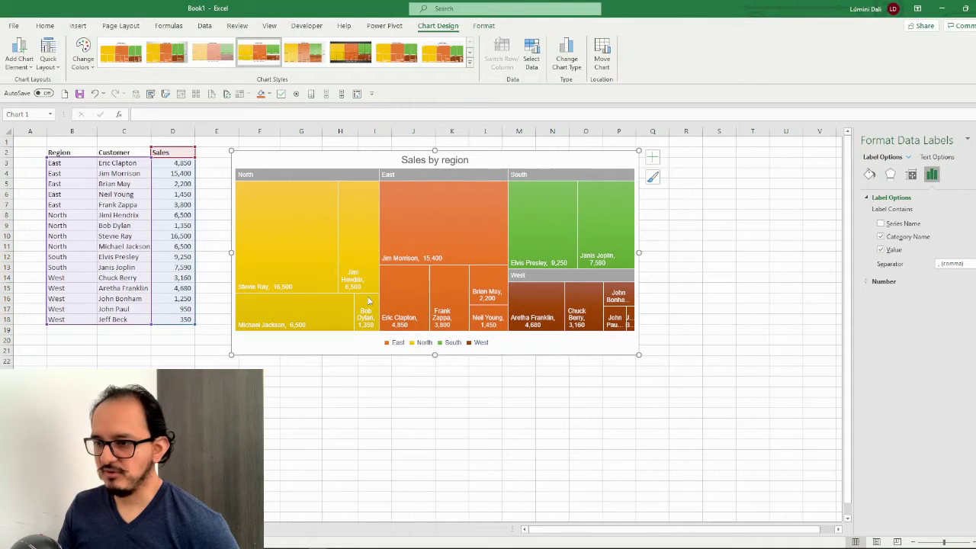
mouse_move(293, 287)
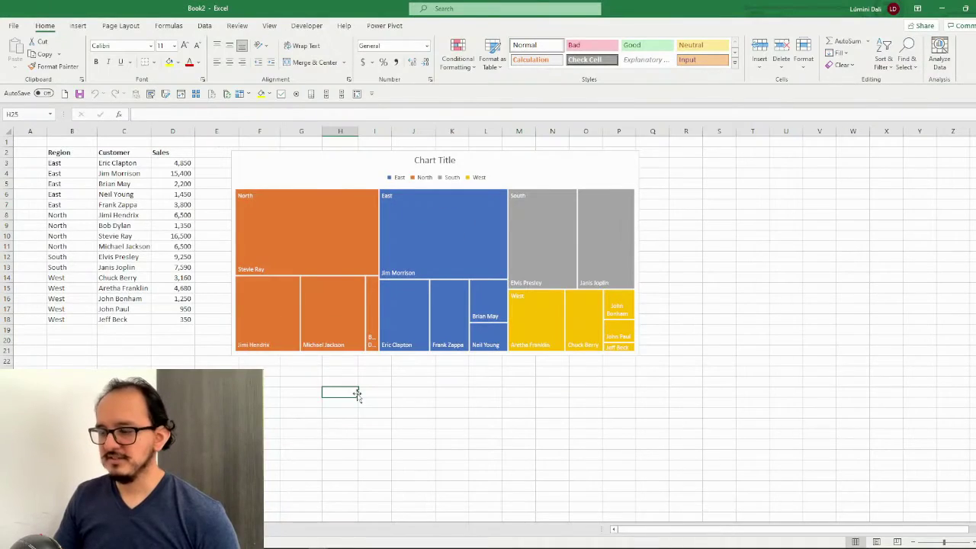
In the Book2 workbook, replace the treemap's placeholder title with "Sales by region".
click(342, 163)
click(446, 165)
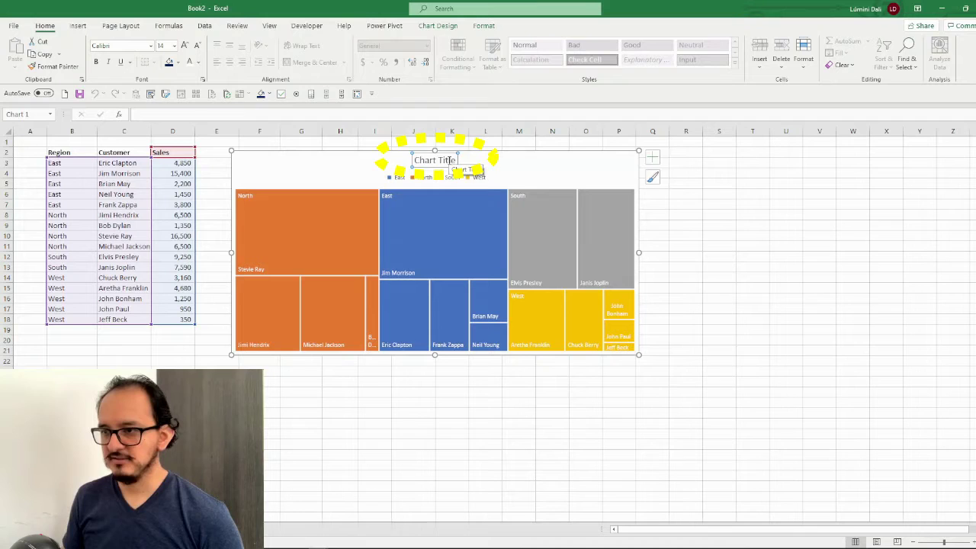
triple_click(450, 160)
text(Sales by region)
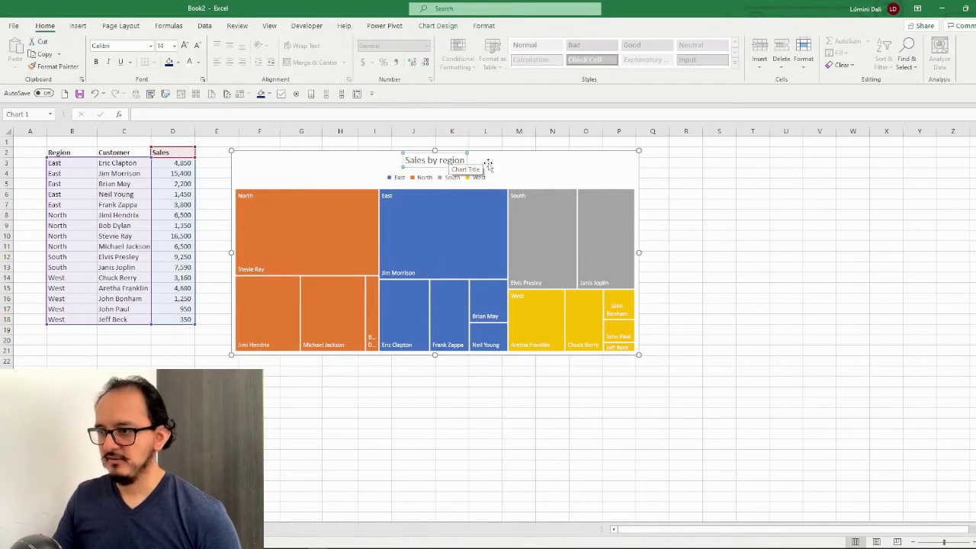
click(526, 166)
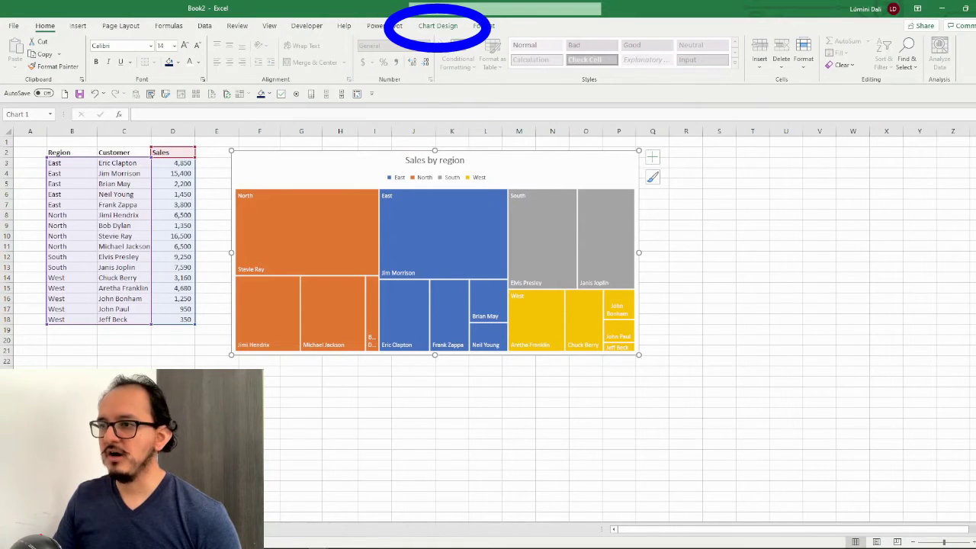
Apply the sixth chart style, with the dark background, and set the whole chart's font to Segoe UI.
click(440, 26)
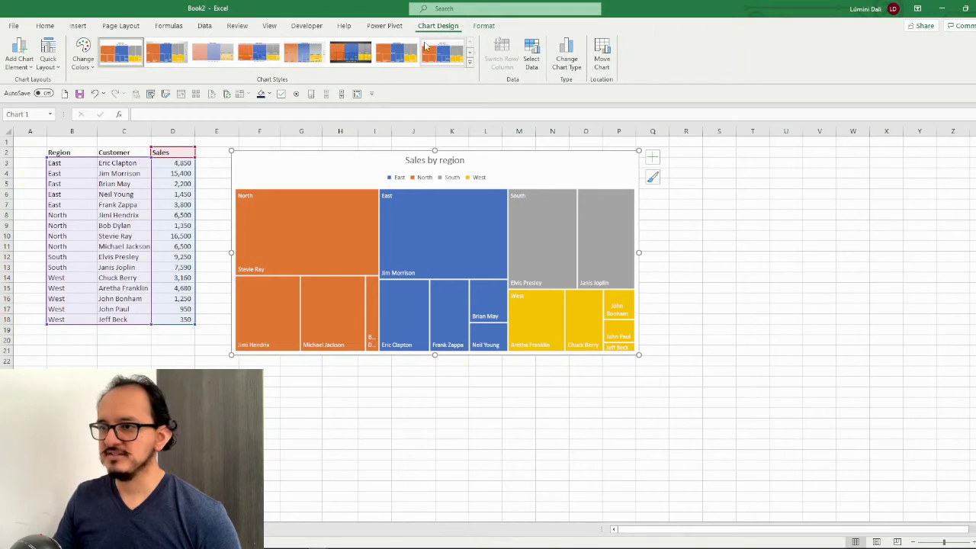
click(355, 60)
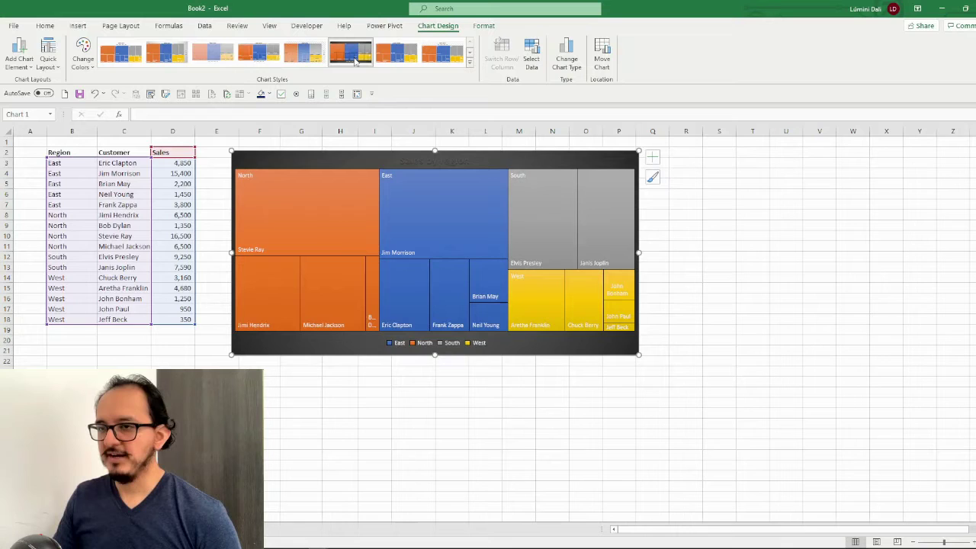
click(45, 26)
click(131, 47)
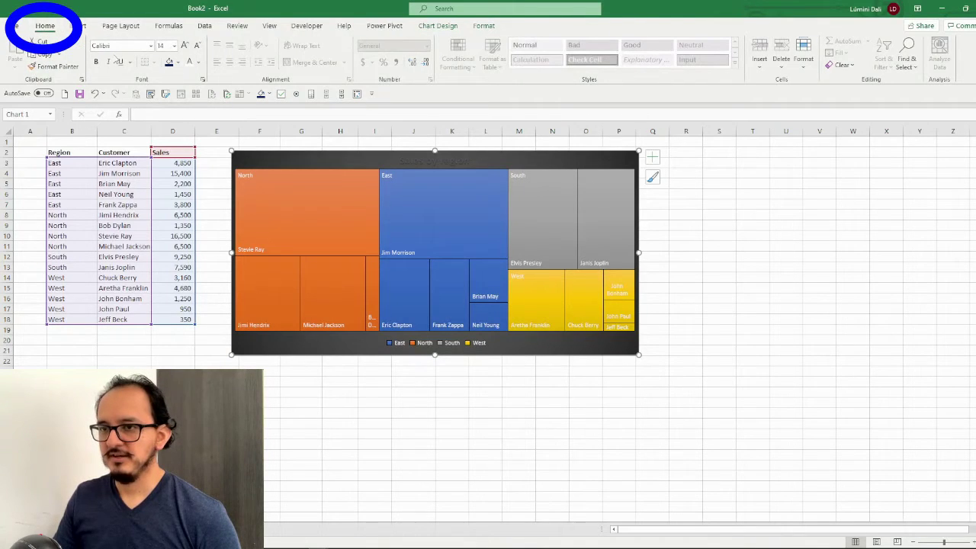
text(Segoe UI)
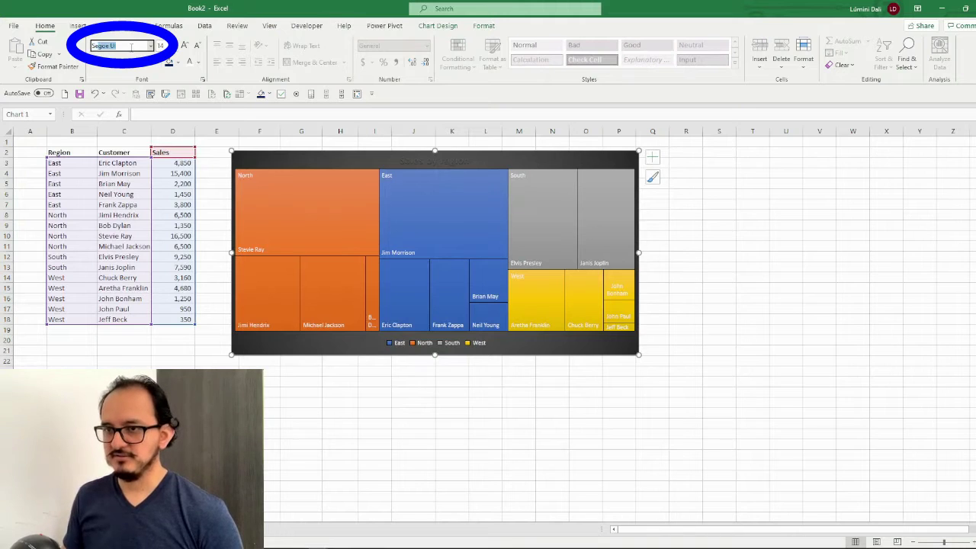
key(Return)
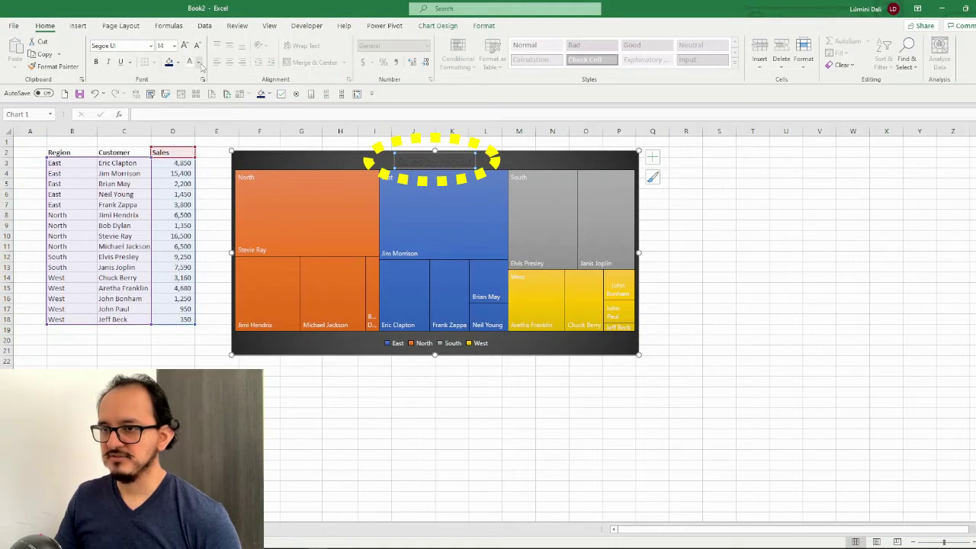
Make the chart title's text white and recolor the treemap with the second colorful palette of blues and grays.
click(199, 62)
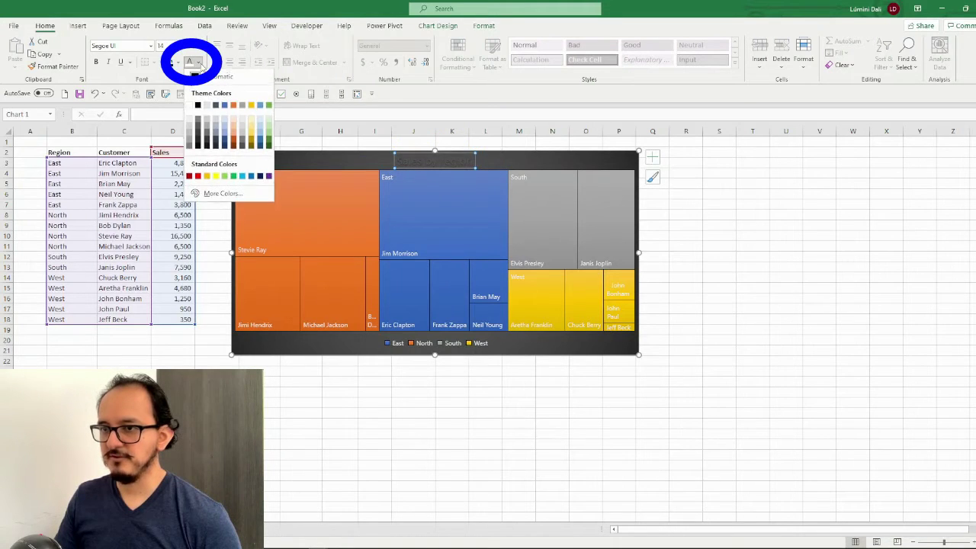
click(190, 105)
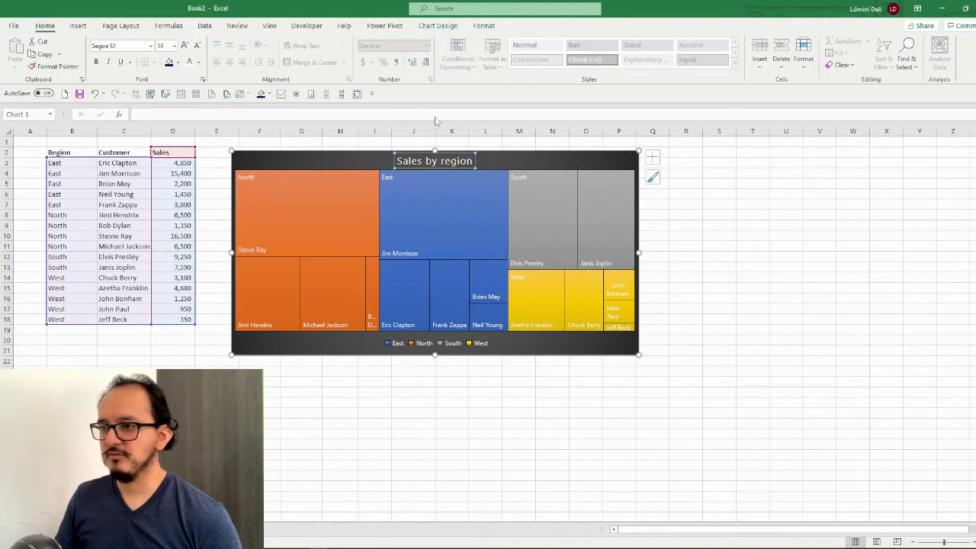
click(442, 32)
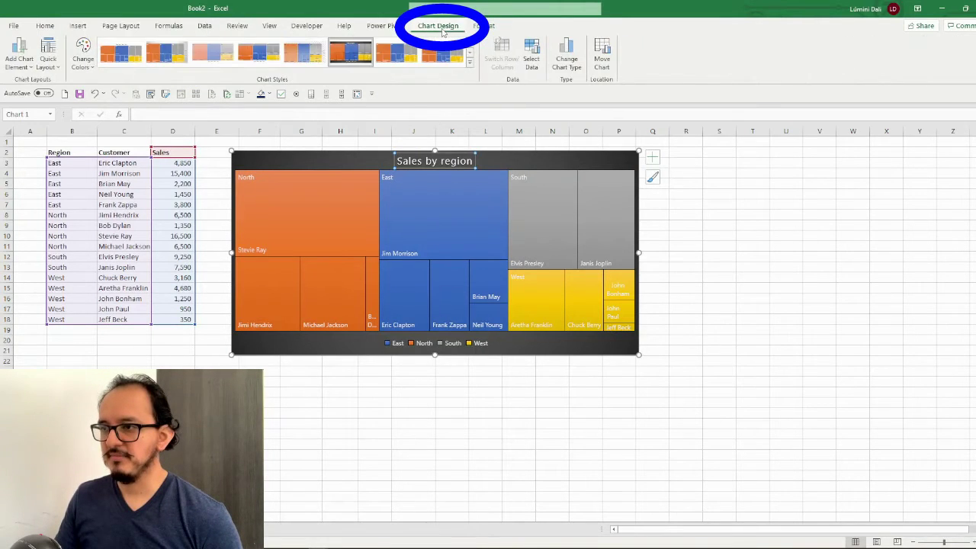
click(84, 62)
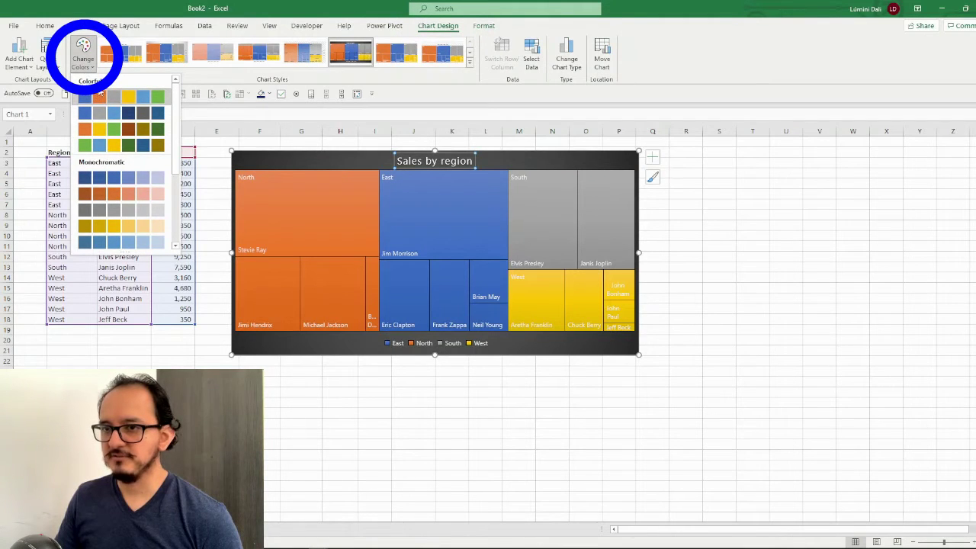
click(101, 115)
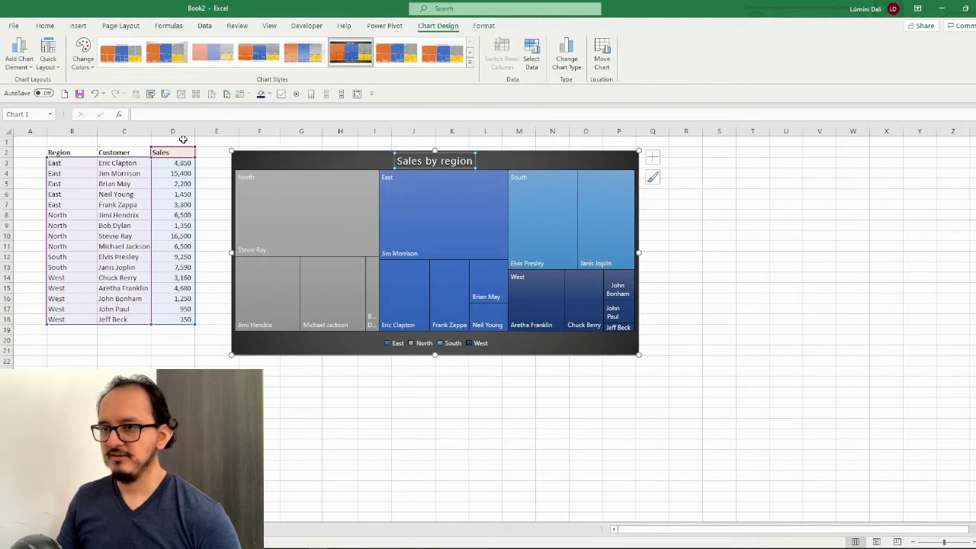
Add the value to the treemap's data labels alongside the category name, with a space as the separator.
mouse_move(263, 250)
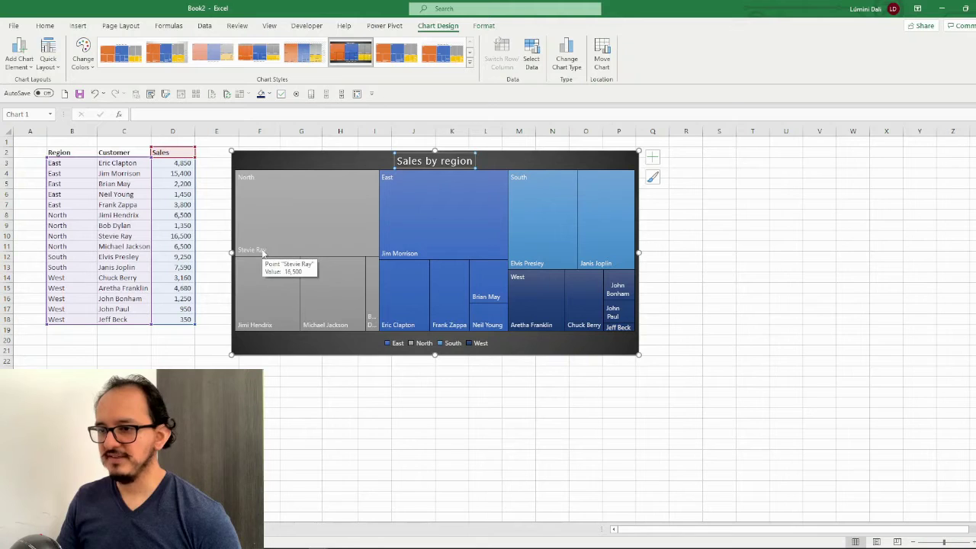
click(262, 250)
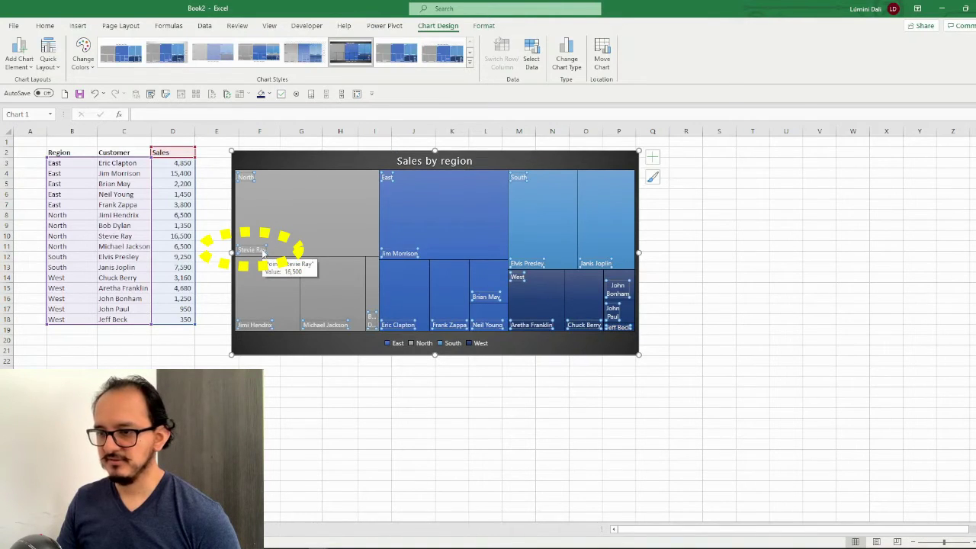
right_click(262, 250)
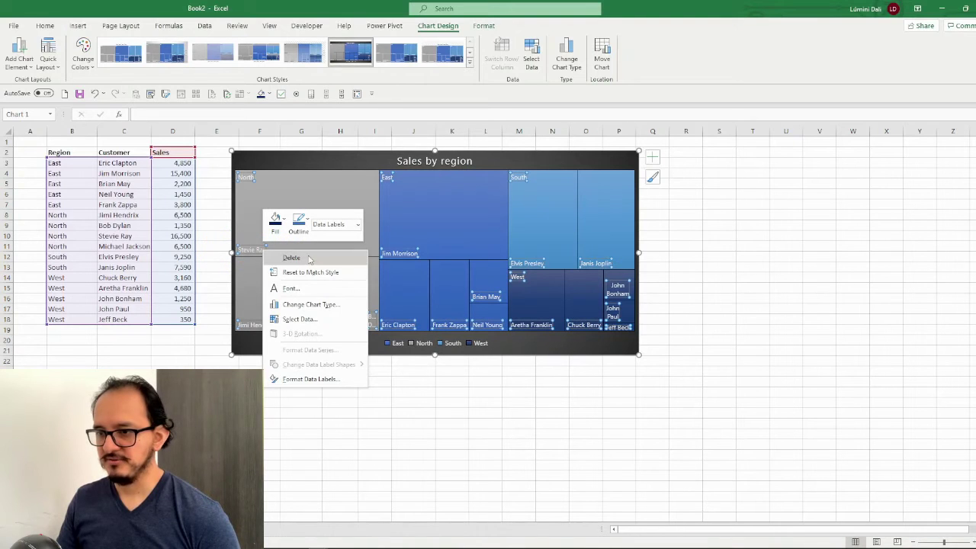
click(347, 380)
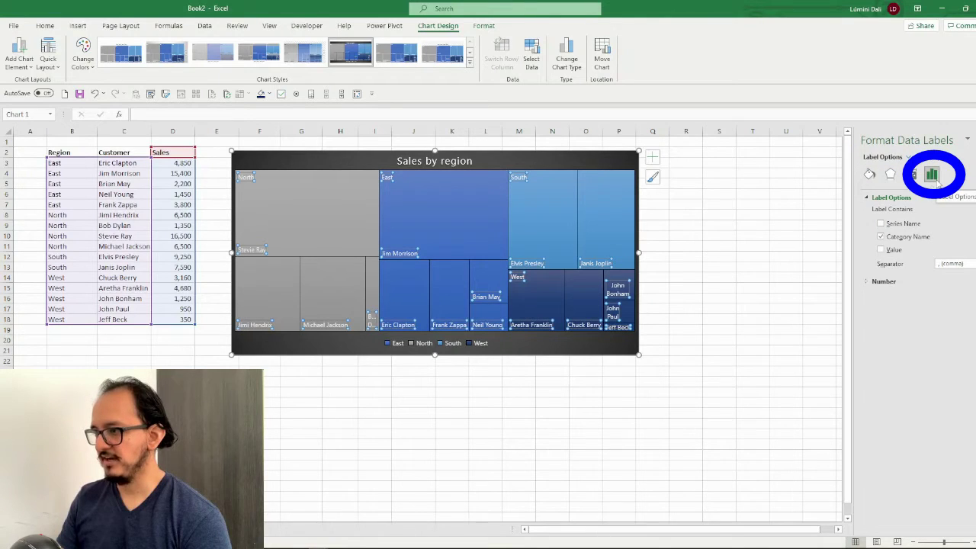
click(881, 251)
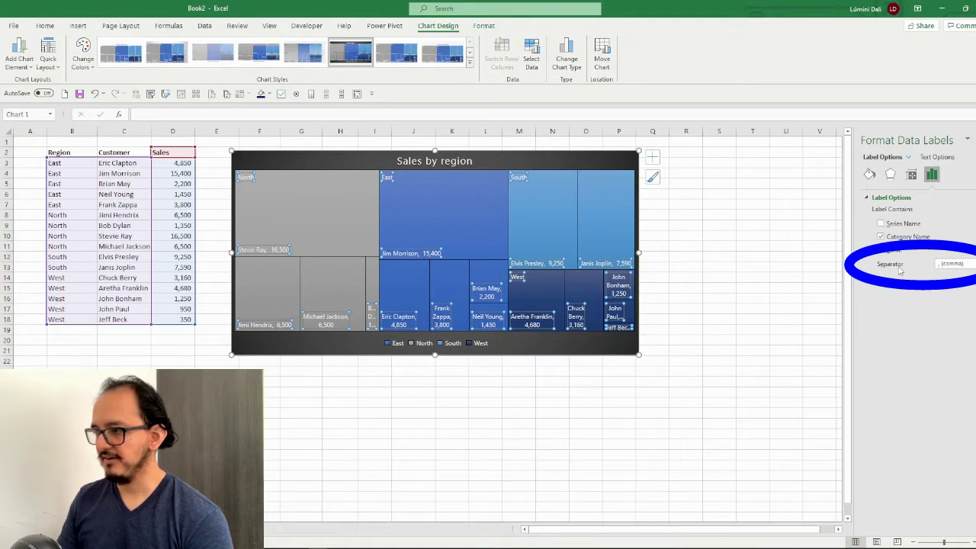
click(966, 263)
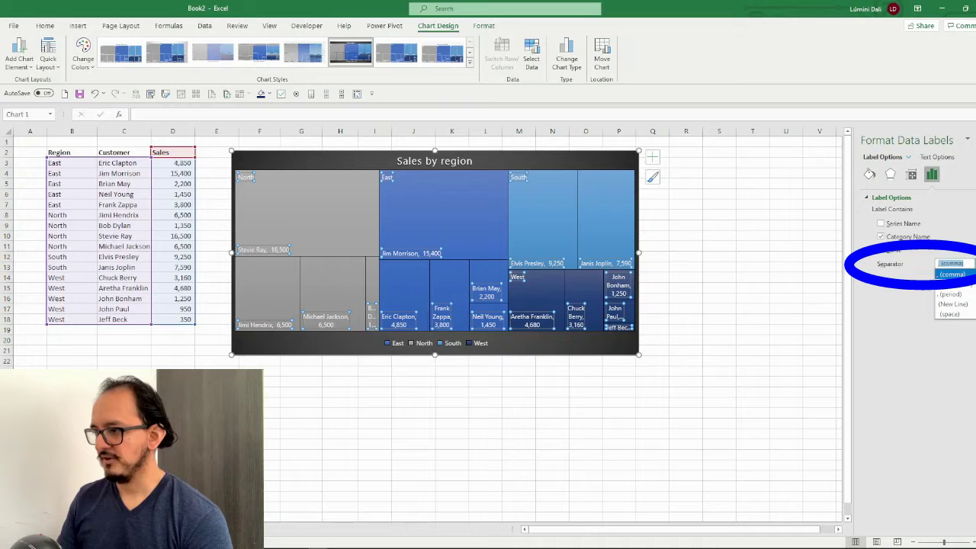
click(949, 314)
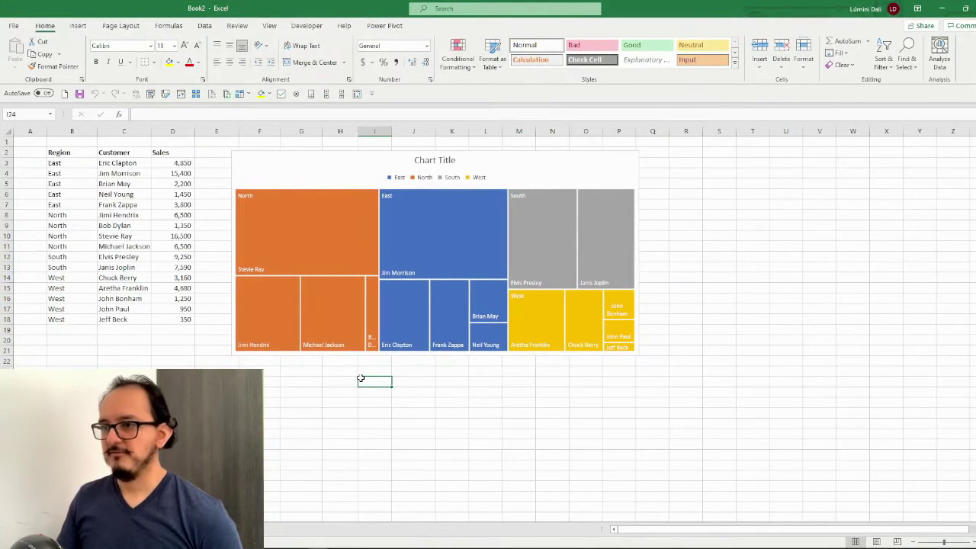
Replace the placeholder title of the default-styled treemap with "Sales by region".
click(355, 176)
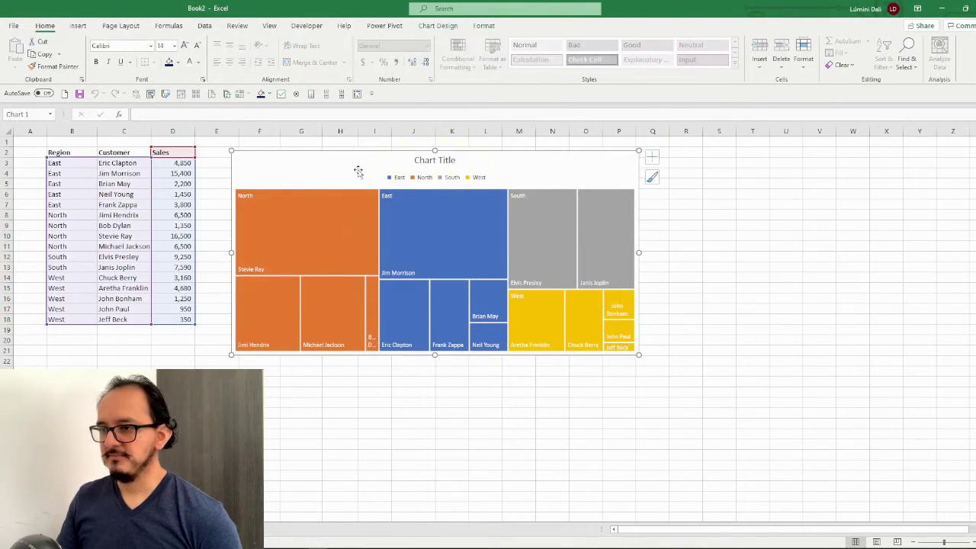
click(449, 160)
triple_click(450, 160)
text(Sales by region)
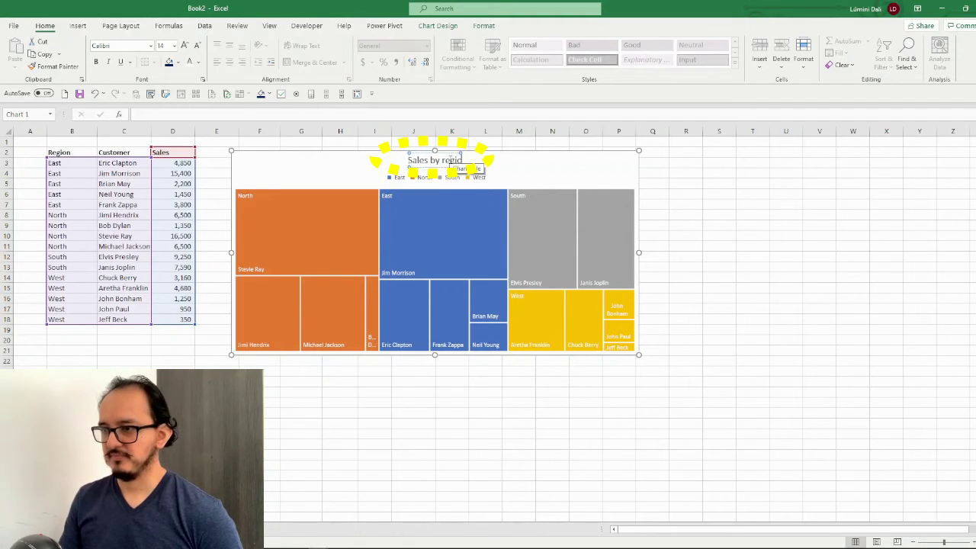
click(519, 162)
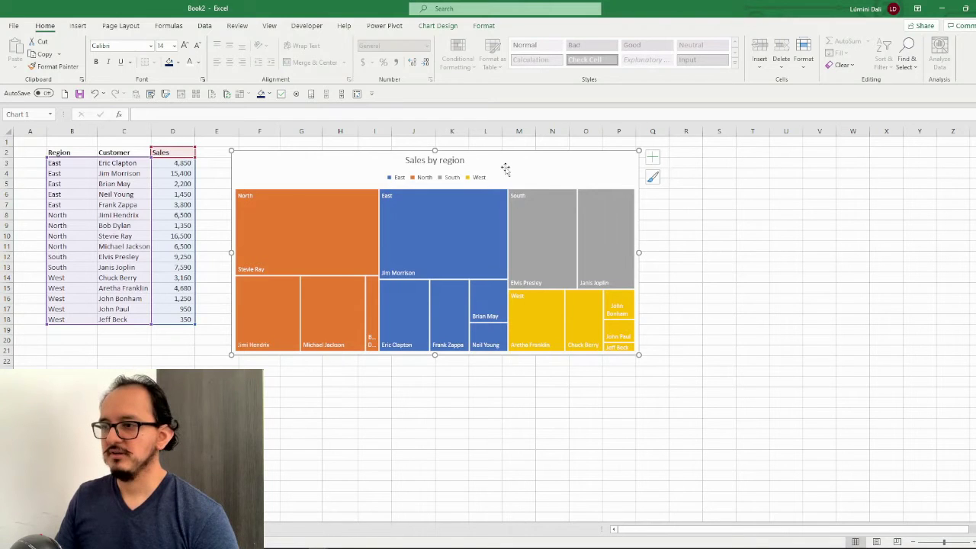
Apply chart Style 2 to the treemap and recolor it with the gold monochromatic palette.
click(447, 30)
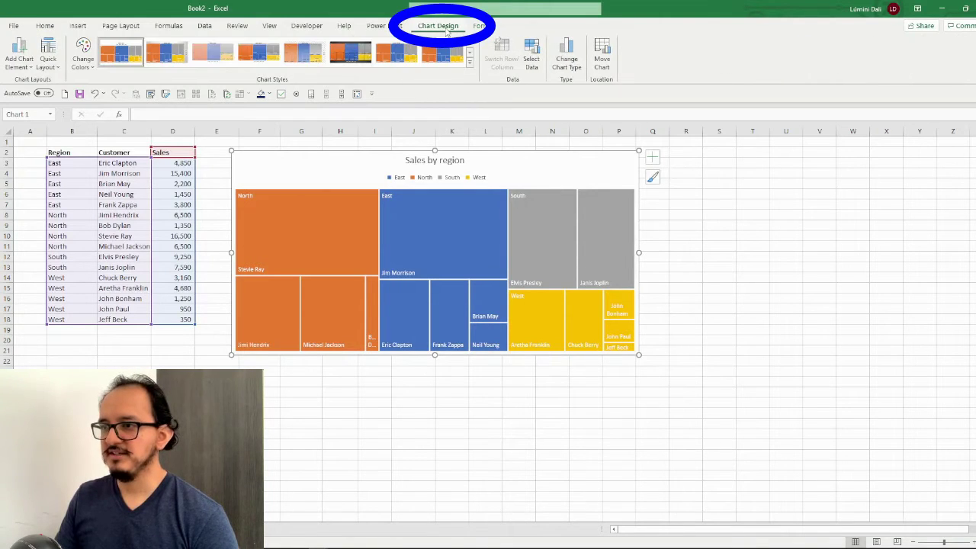
click(177, 55)
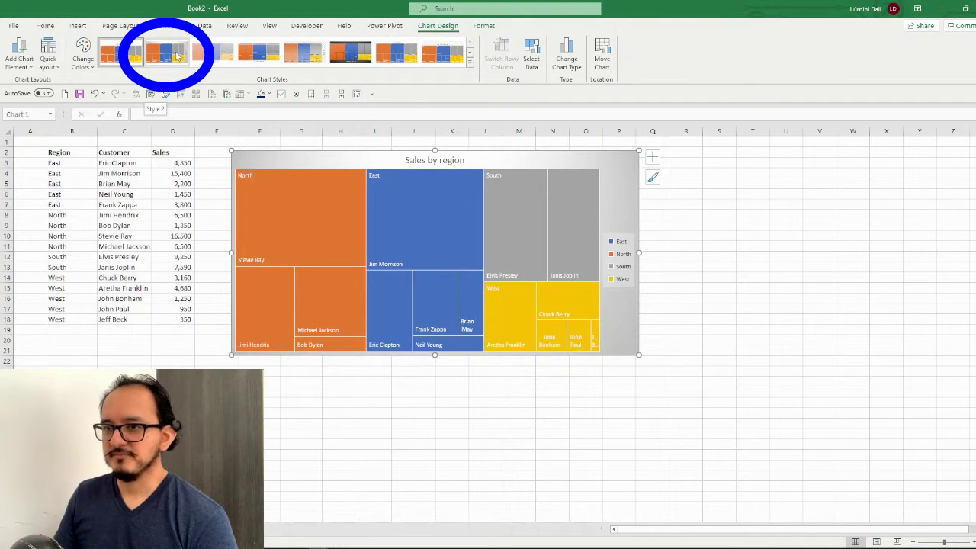
click(177, 55)
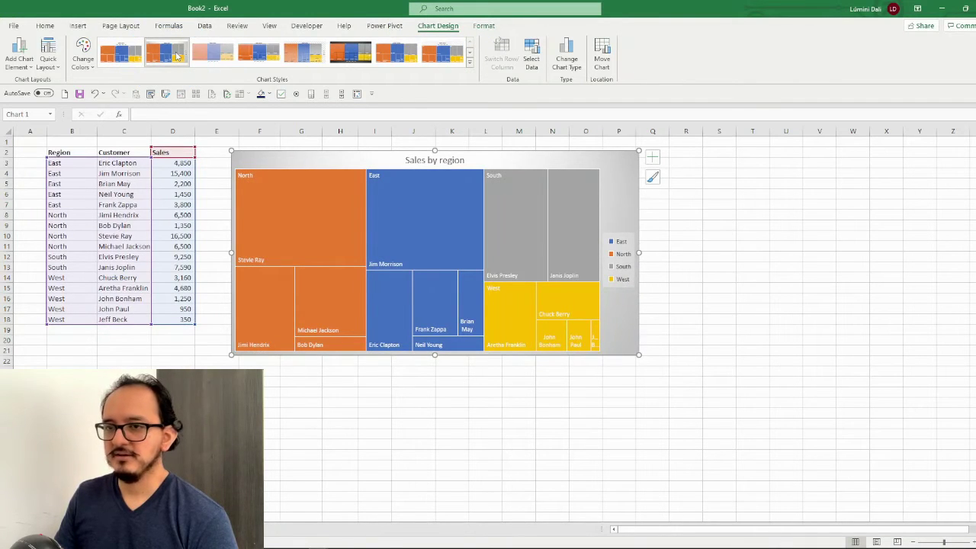
click(83, 58)
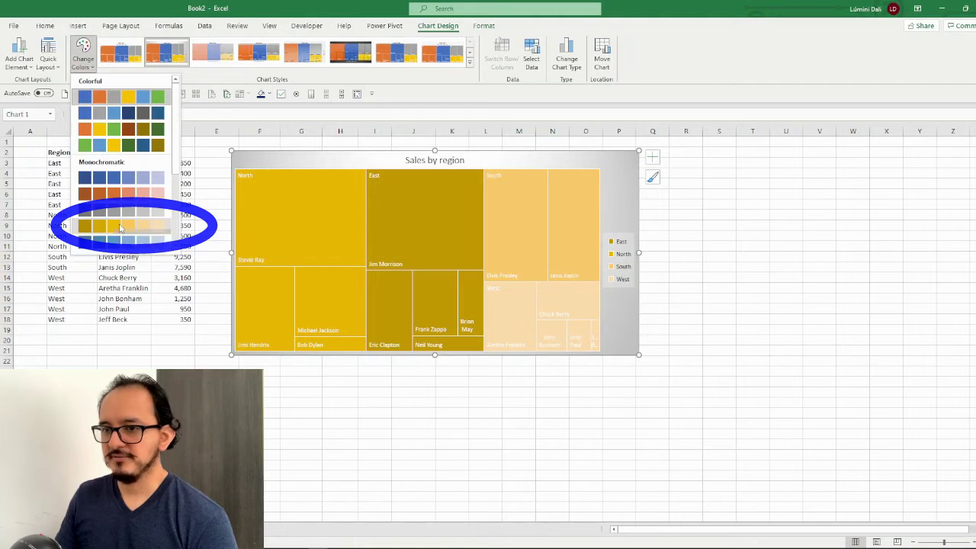
click(120, 226)
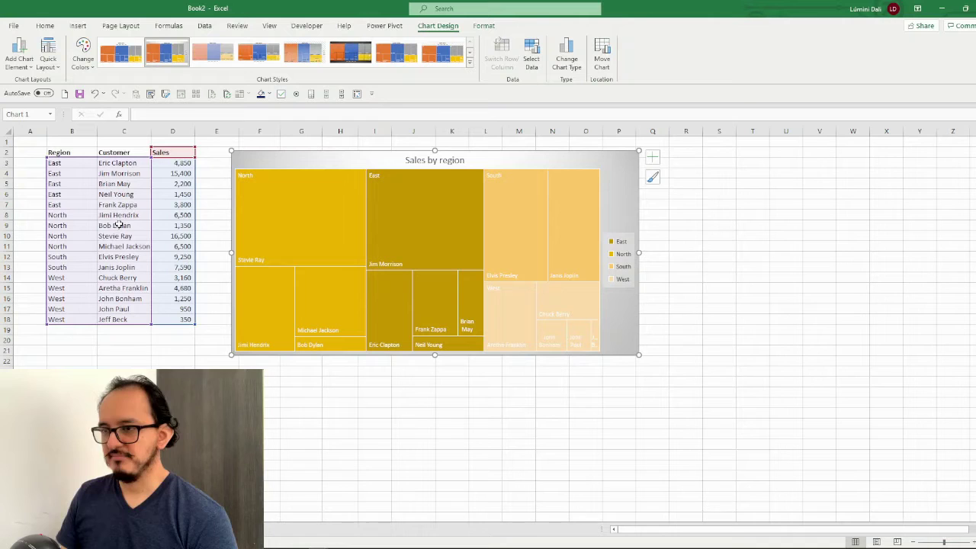
Fill the chart background with the standard dark blue and make the chart title's text white.
click(45, 26)
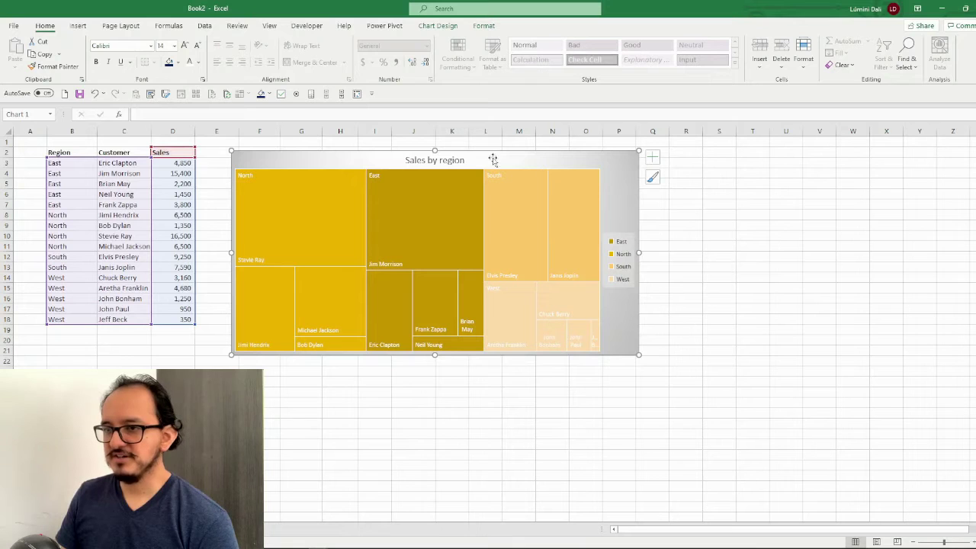
click(179, 63)
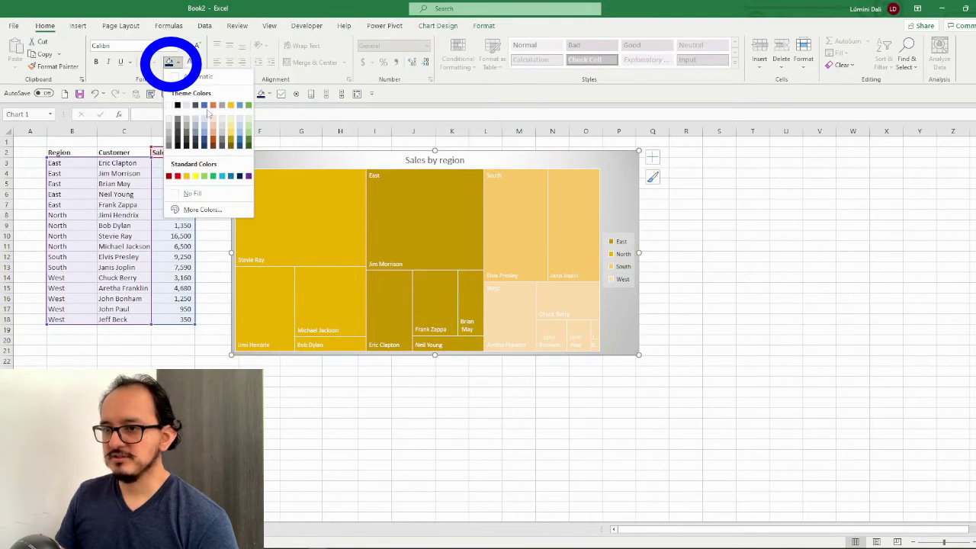
click(240, 176)
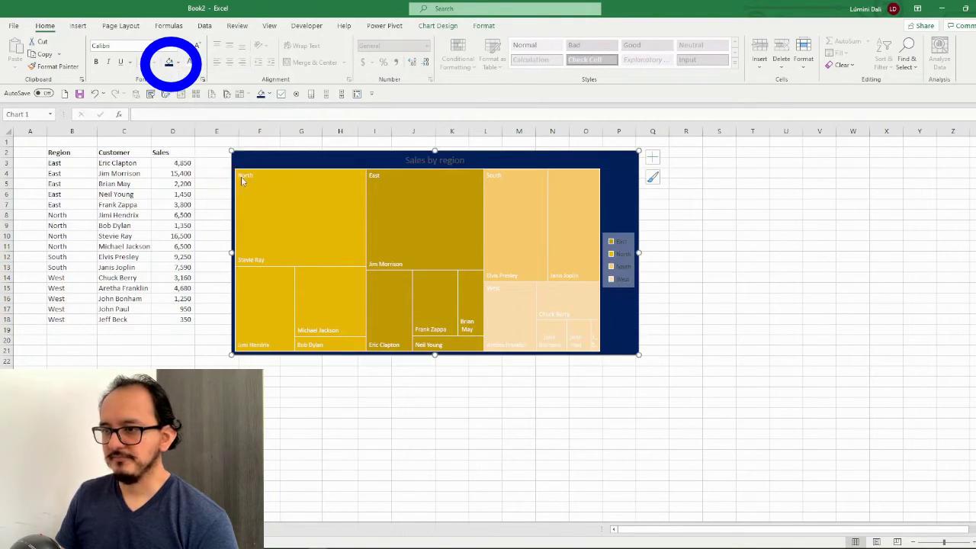
click(431, 162)
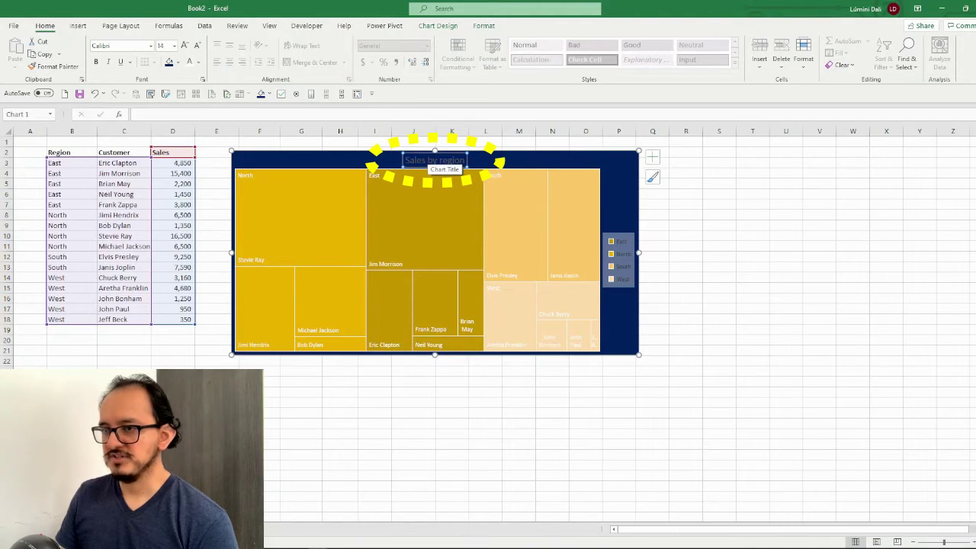
click(199, 65)
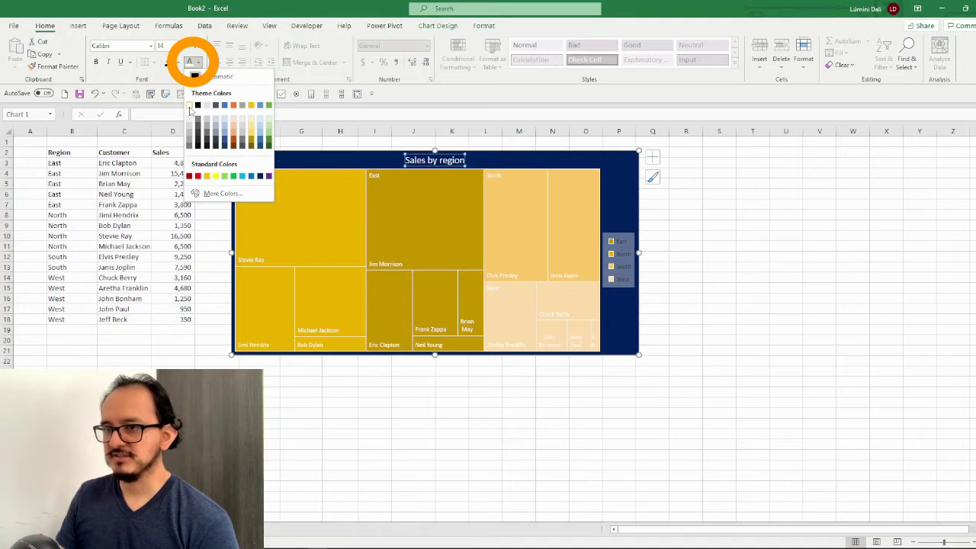
click(189, 109)
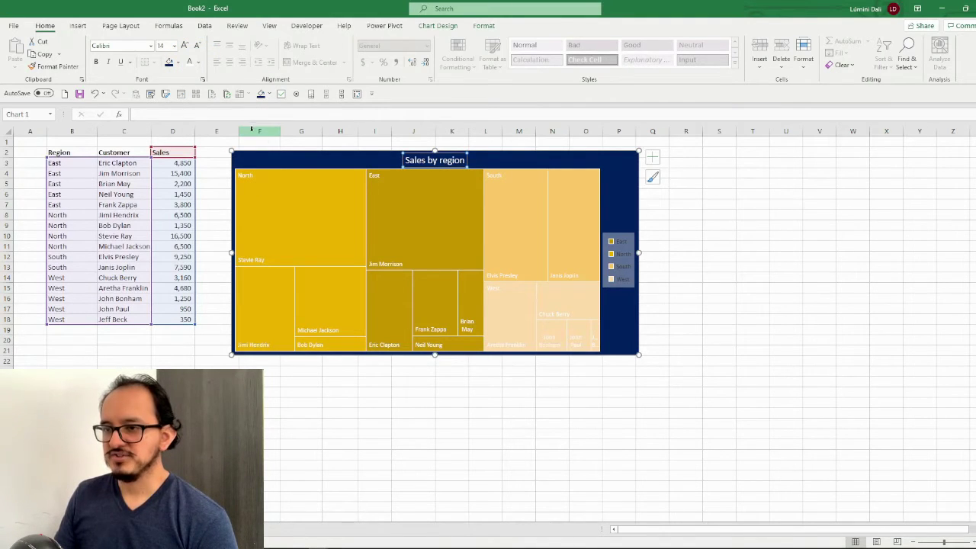
Set the font of the whole treemap chart to Verdana.
click(305, 160)
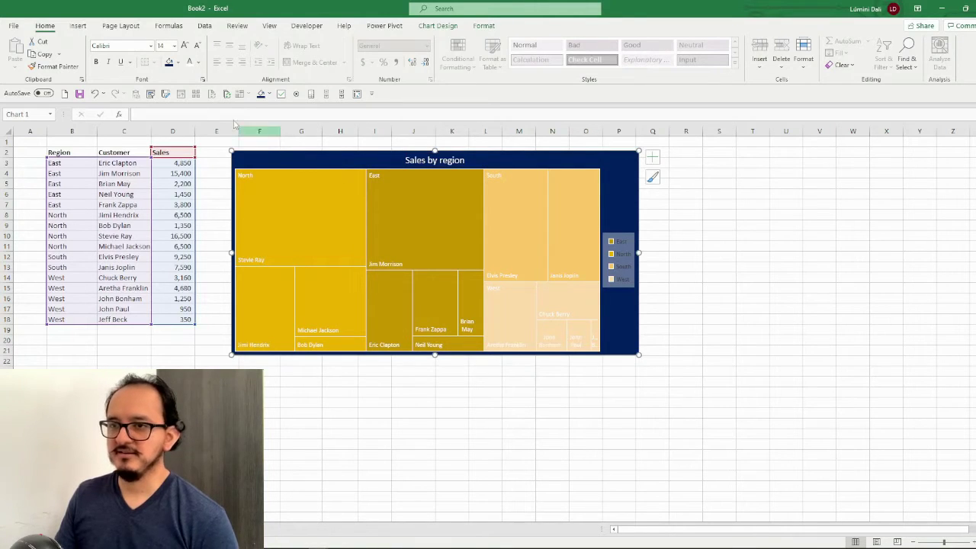
click(122, 46)
text(Verdana)
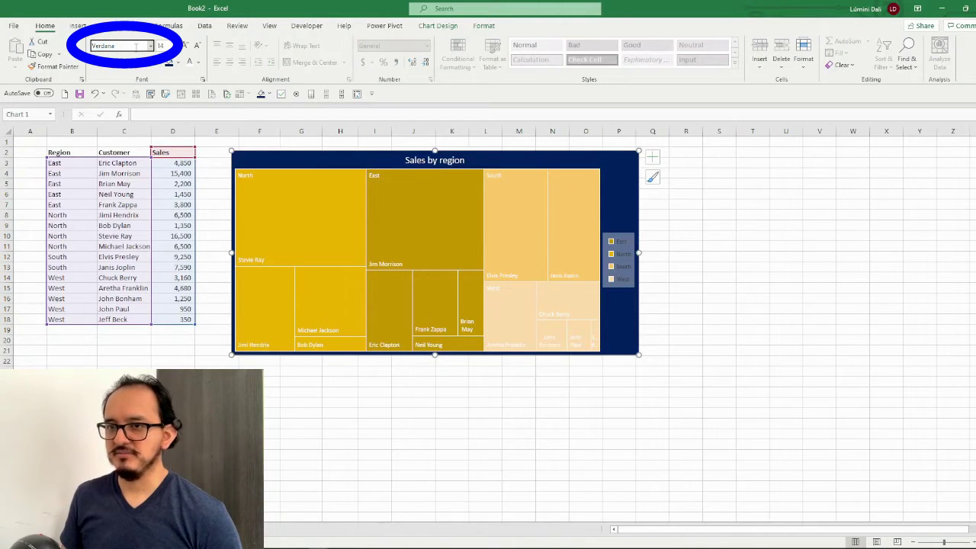
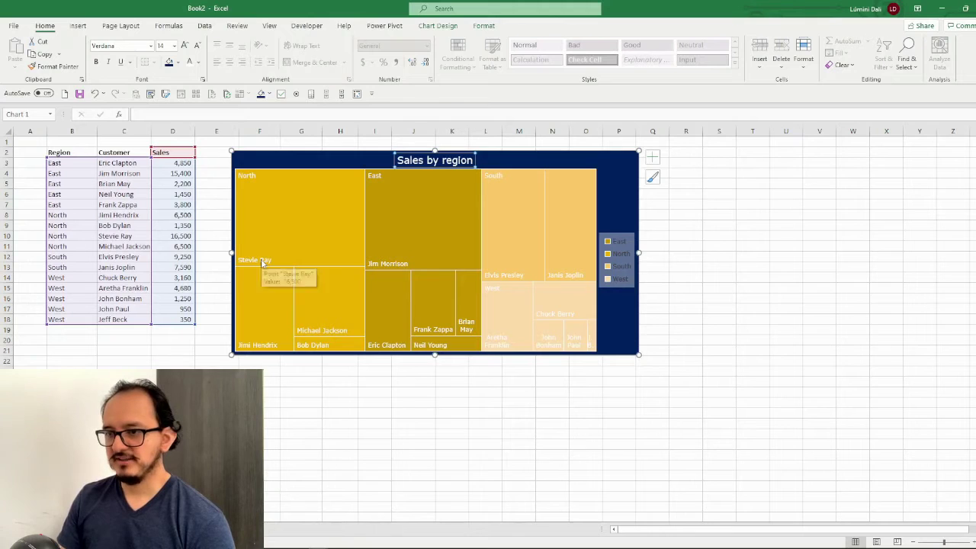
Show the value with the category name in the treemap's data labels, separated by a new line.
right_click(262, 261)
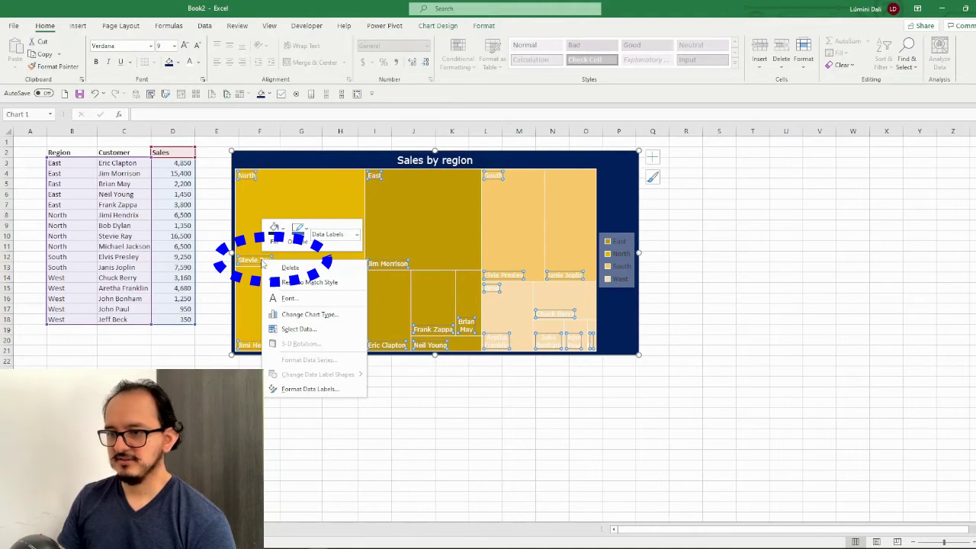
click(344, 391)
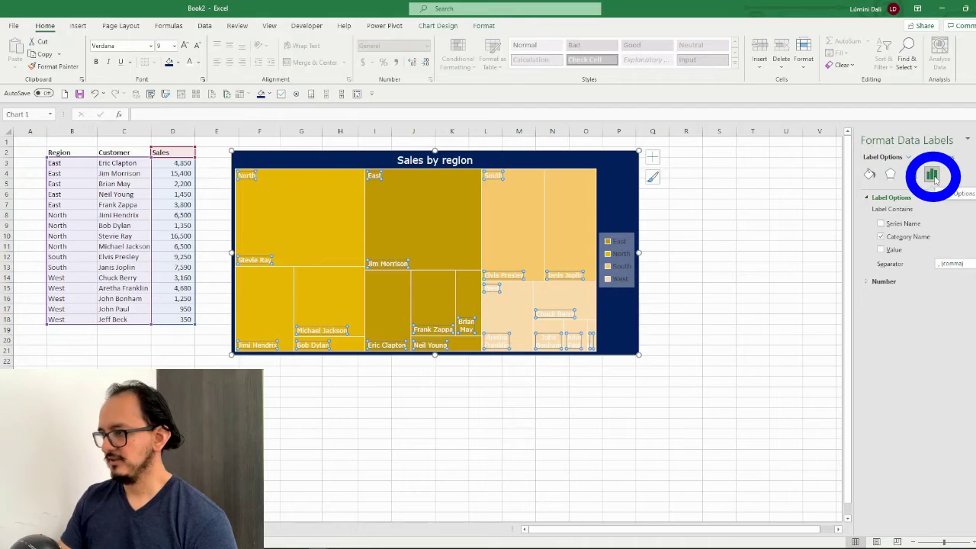
click(881, 250)
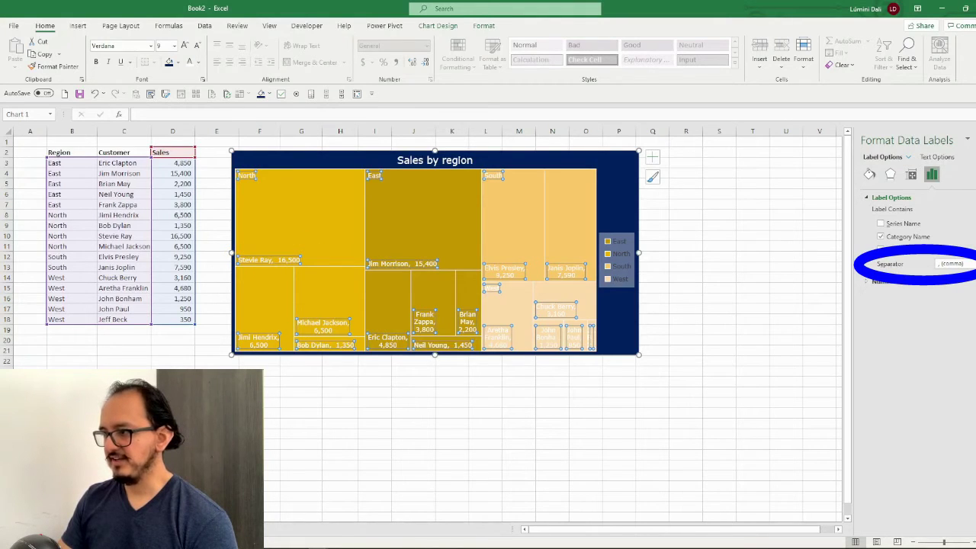
click(953, 263)
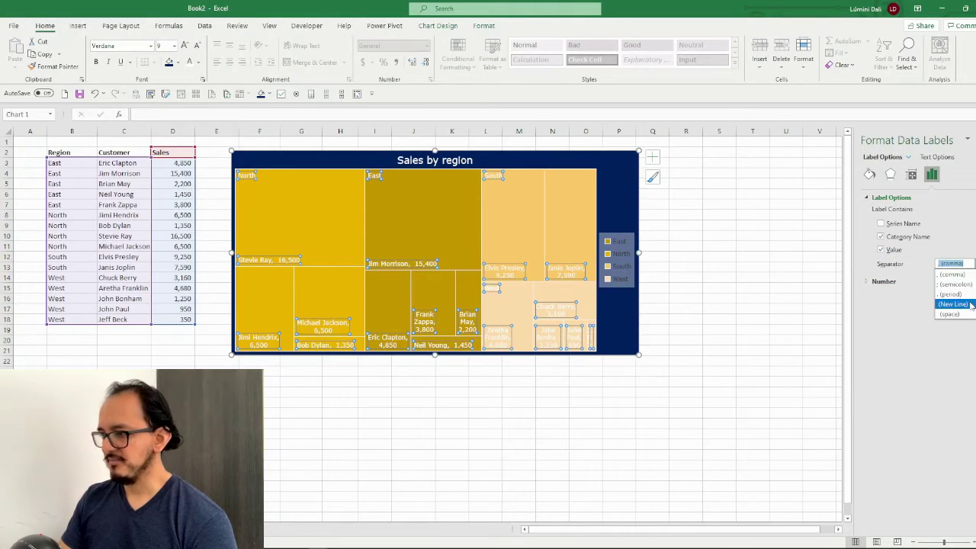
click(953, 304)
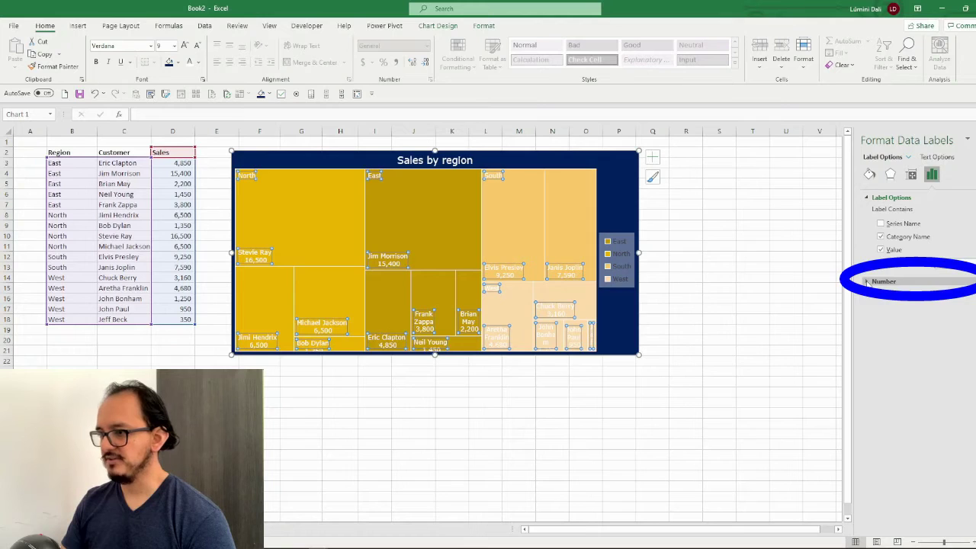
Change the number format of the treemap's data labels to the Currency category.
click(867, 283)
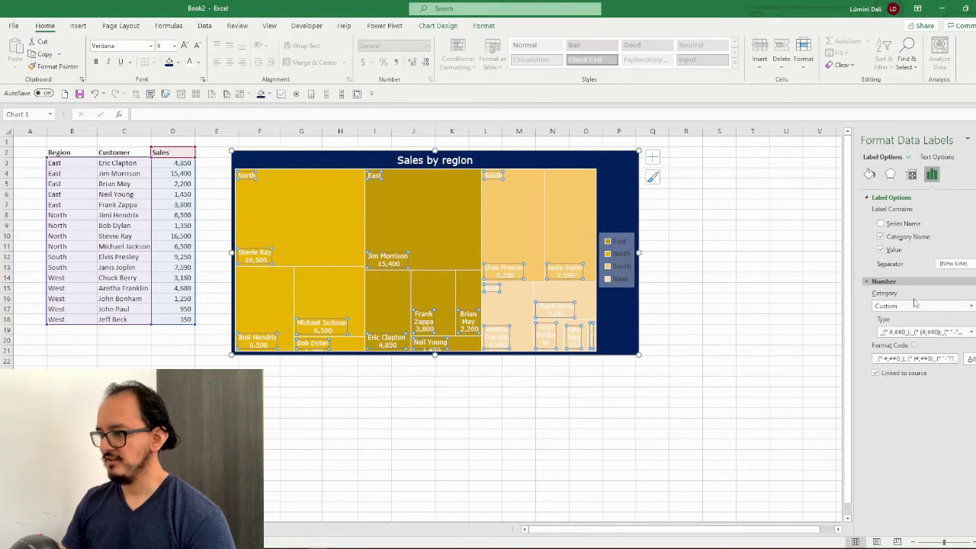
click(971, 306)
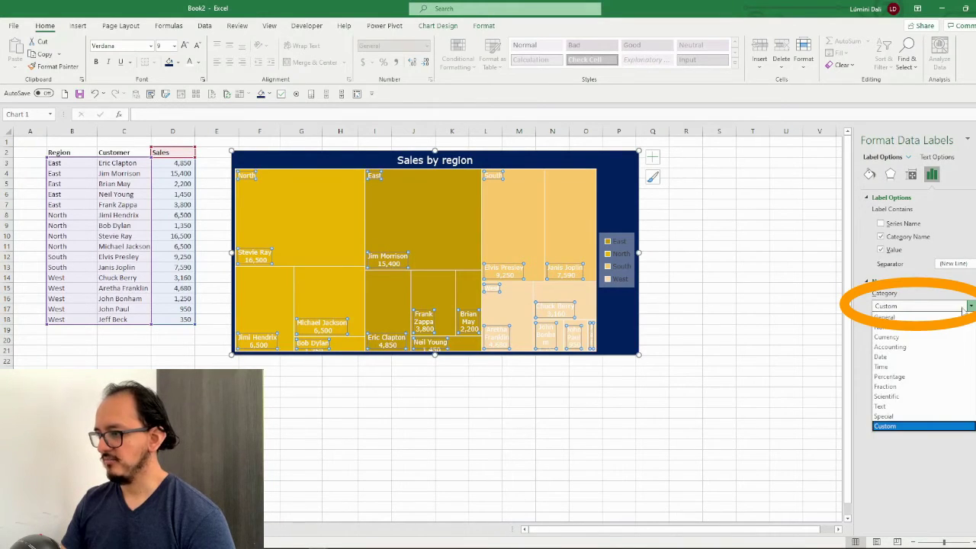
click(904, 336)
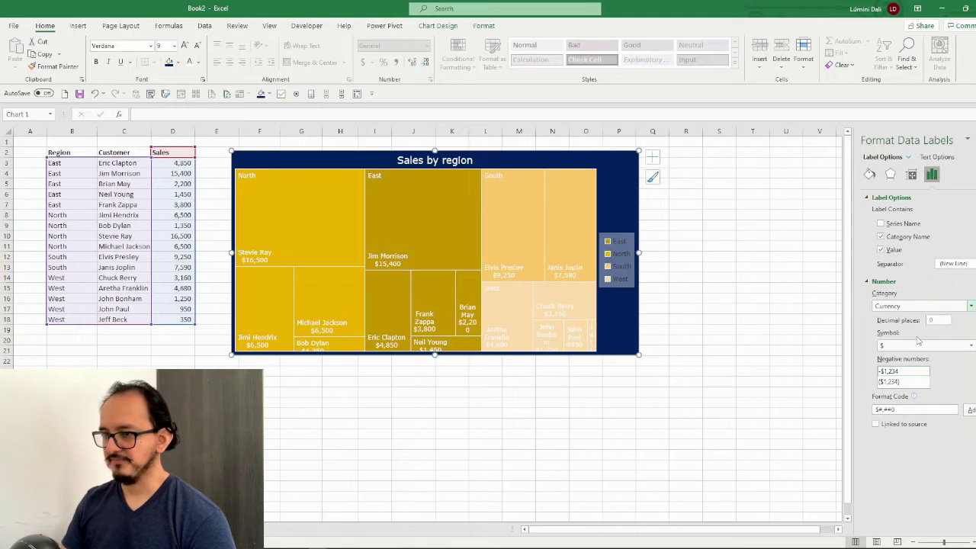
click(535, 309)
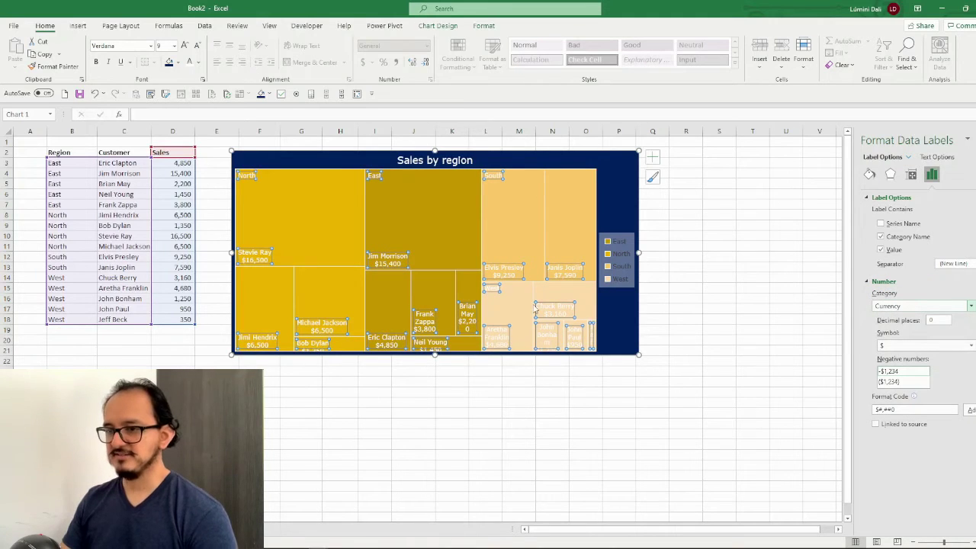
mouse_move(415, 287)
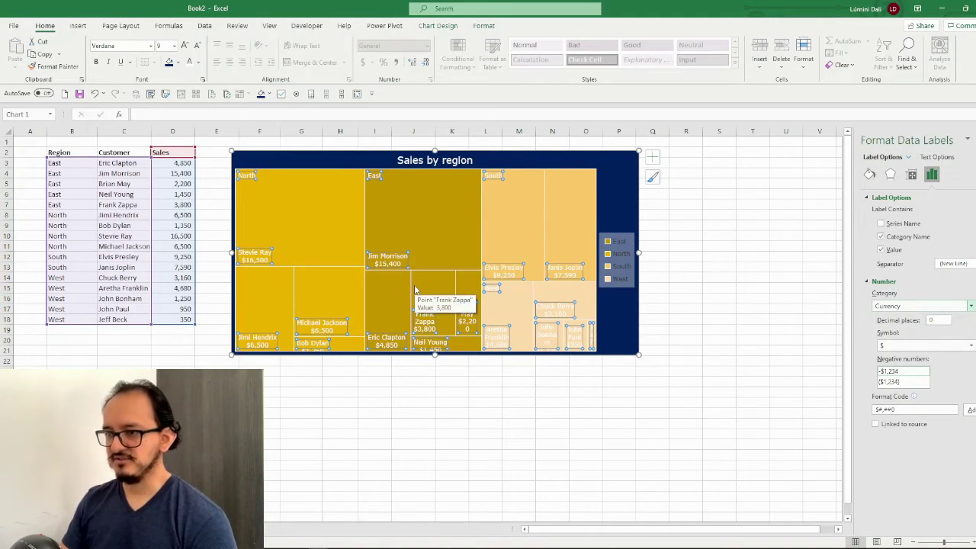
key(Escape)
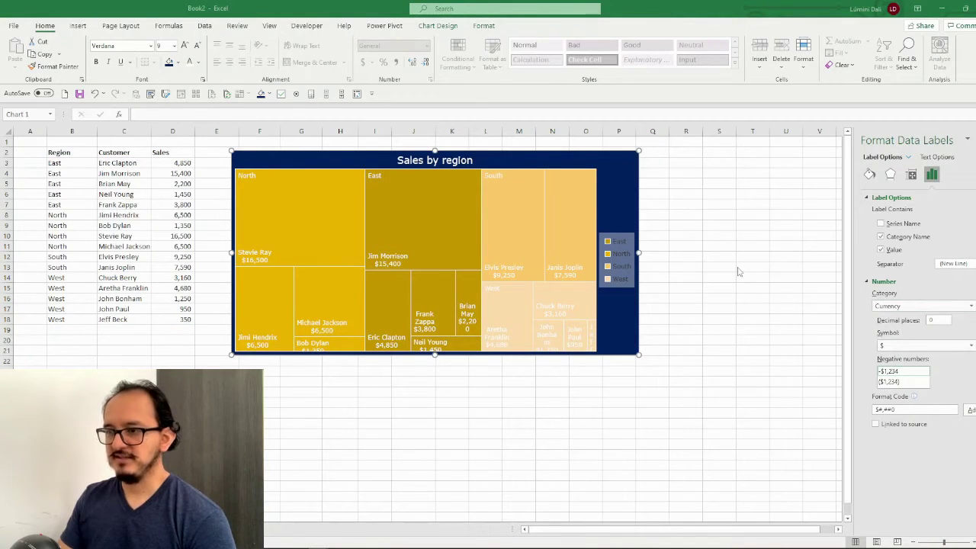
Make all the text in the dark blue treemap chart bold.
click(575, 157)
click(575, 157)
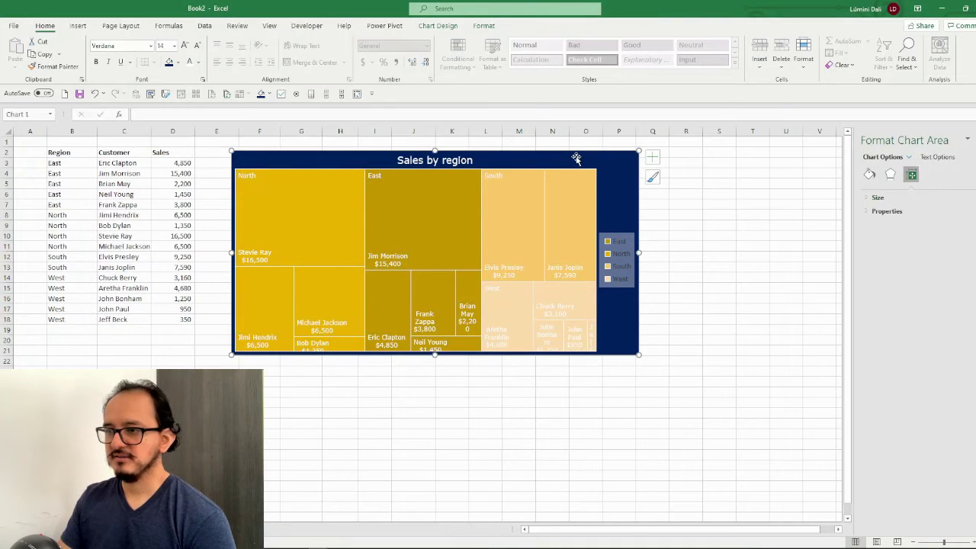
click(96, 61)
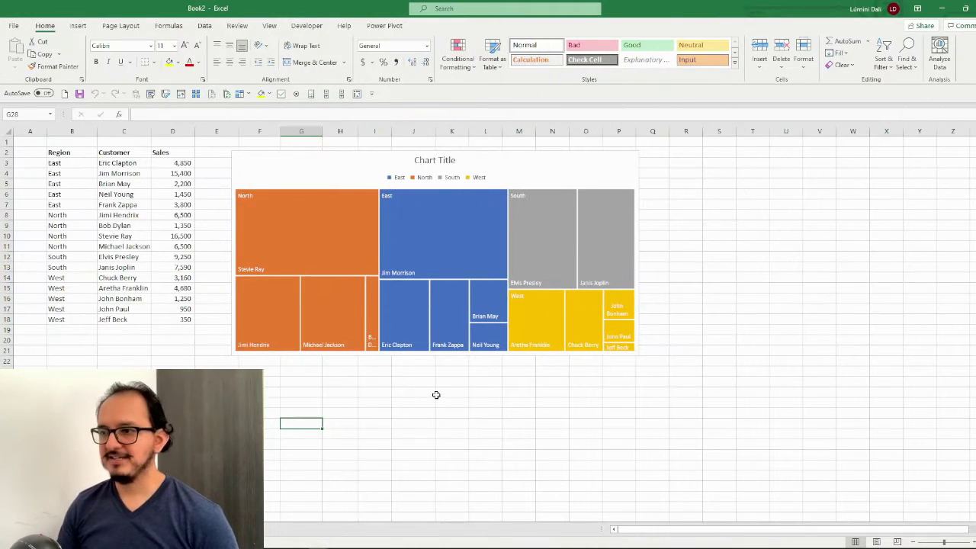
Replace the new treemap's placeholder chart title with "Sales by region".
click(509, 163)
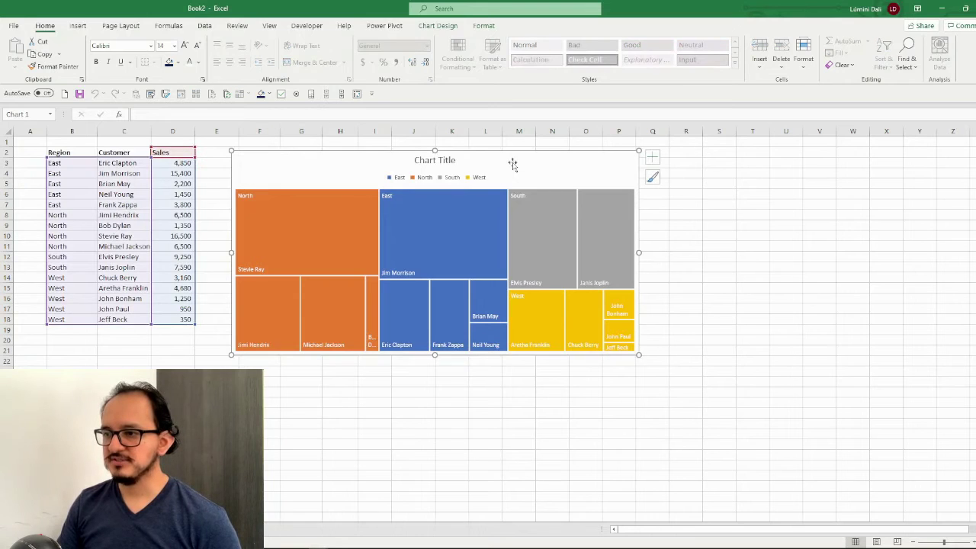
click(451, 162)
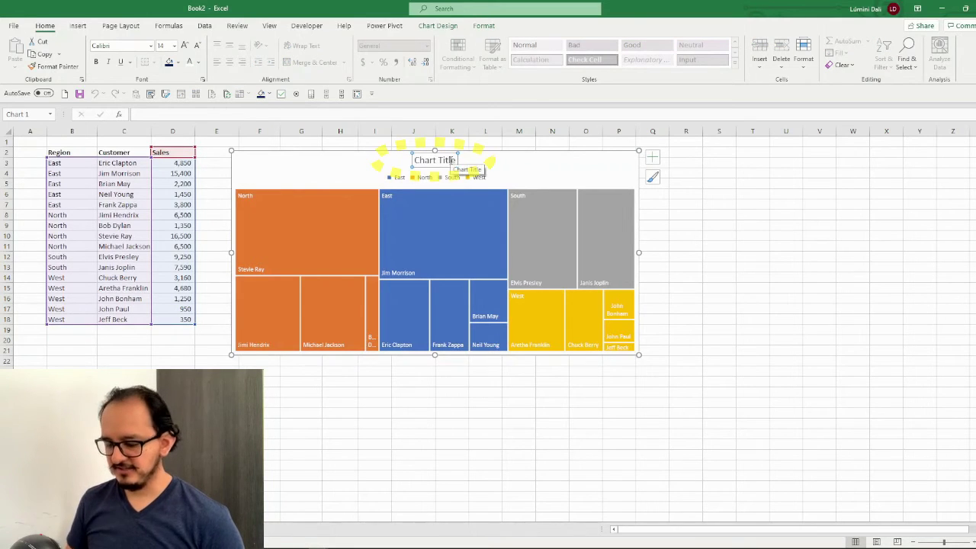
triple_click(452, 162)
text(Sale)
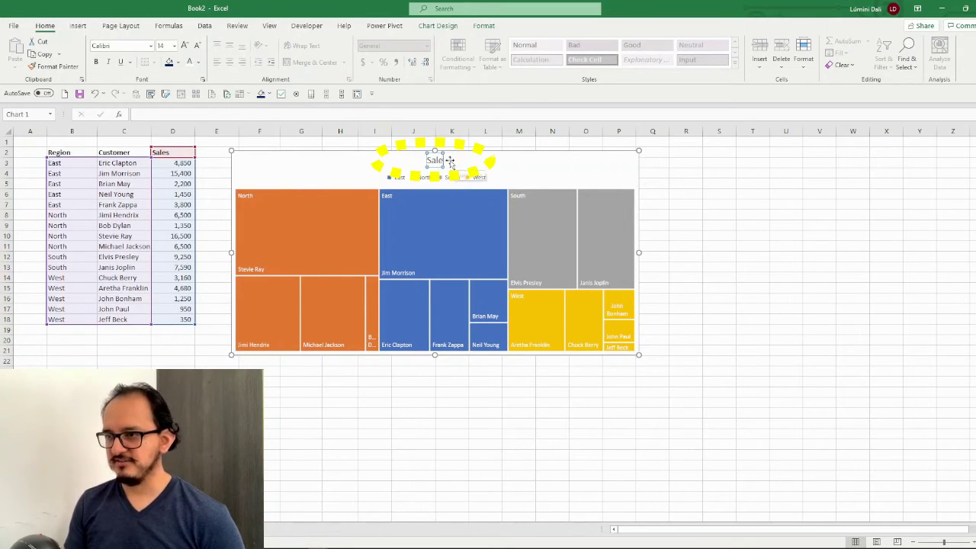
text(s by region)
click(514, 164)
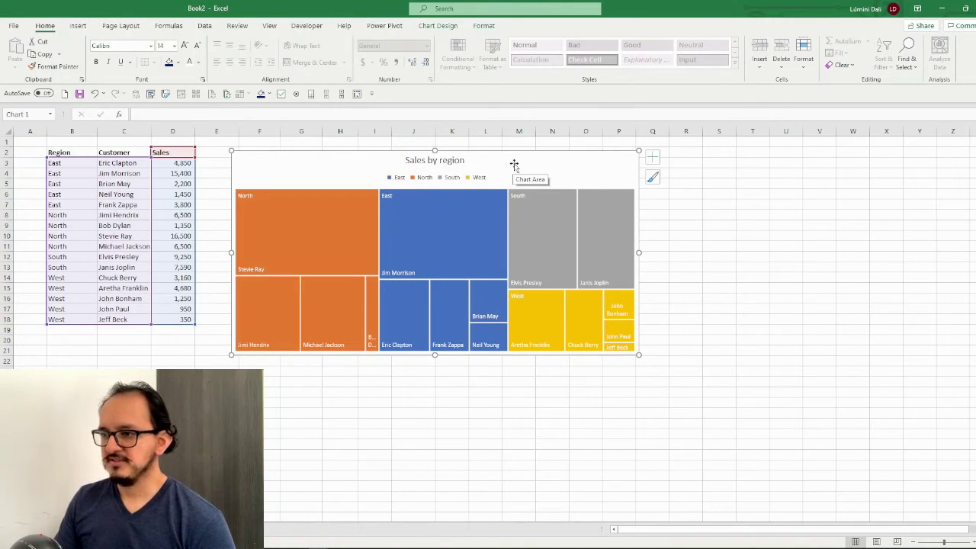
Apply chart Style 8 to the treemap and delete its legend.
click(440, 26)
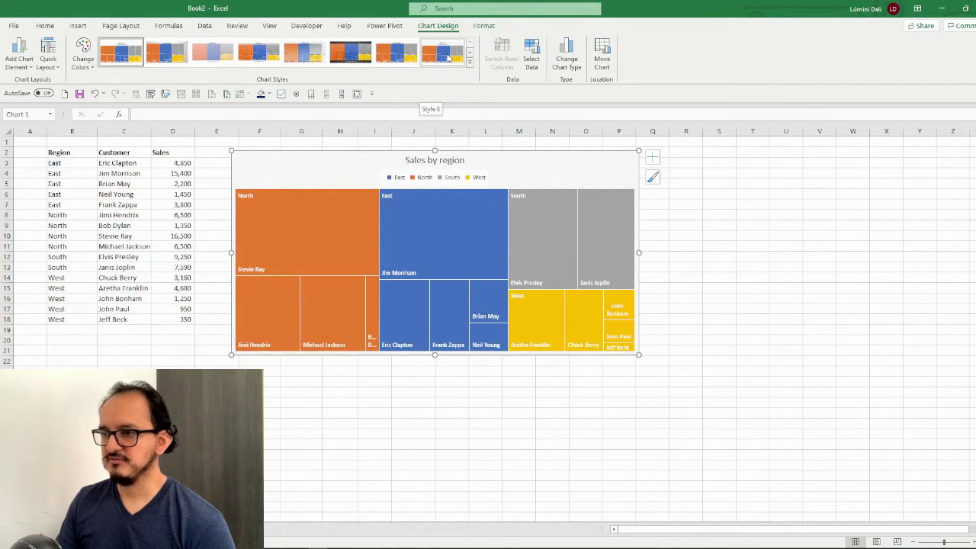
click(450, 58)
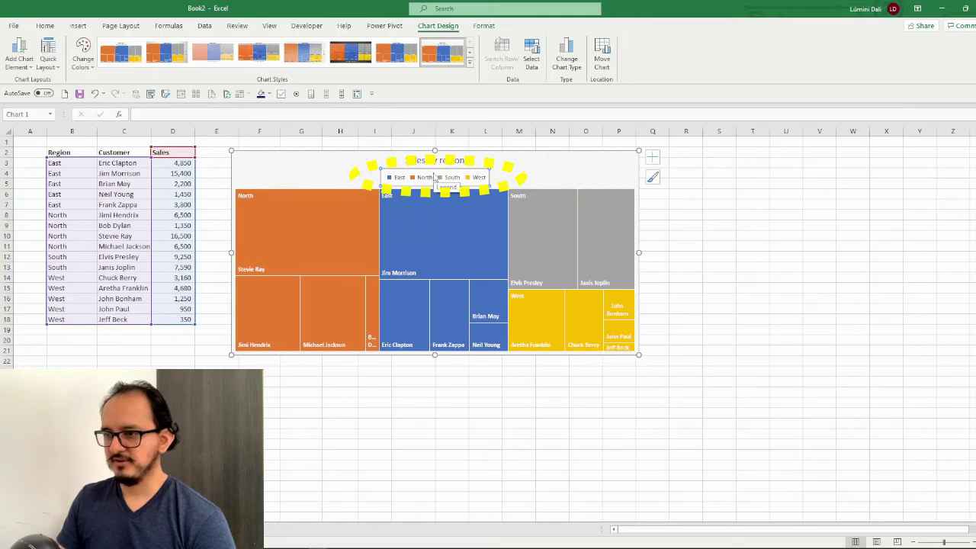
key(Delete)
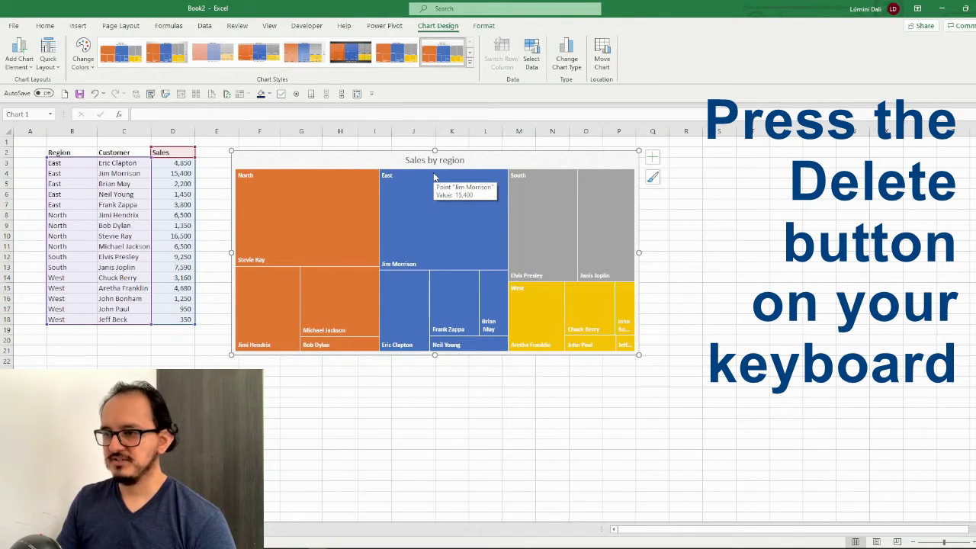
Set the font of the whole treemap chart to Century Gothic.
click(45, 26)
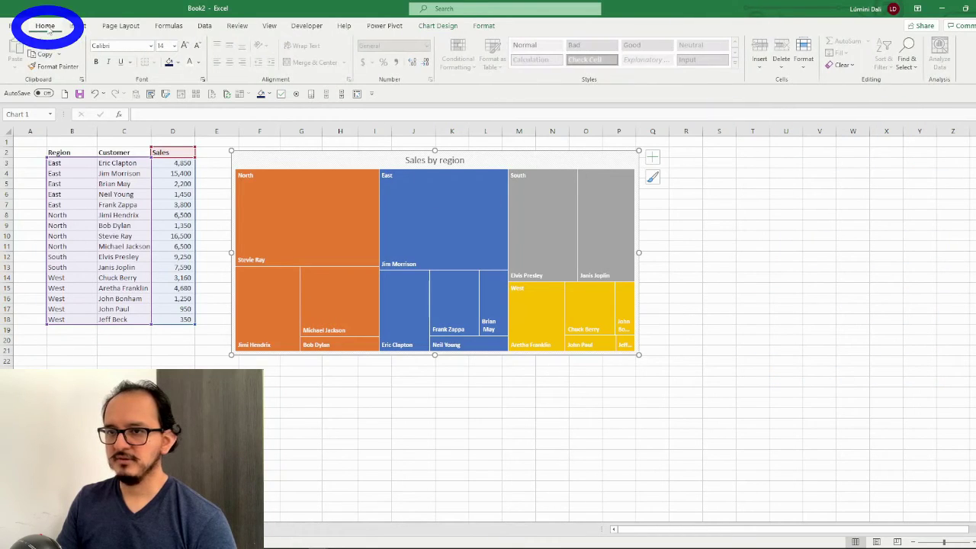
click(114, 46)
text(Century Gothic)
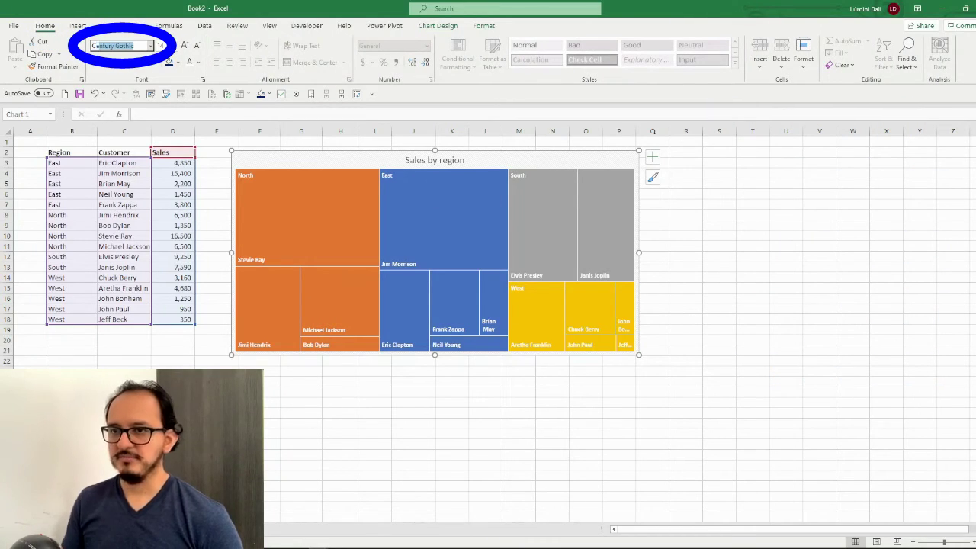
key(Return)
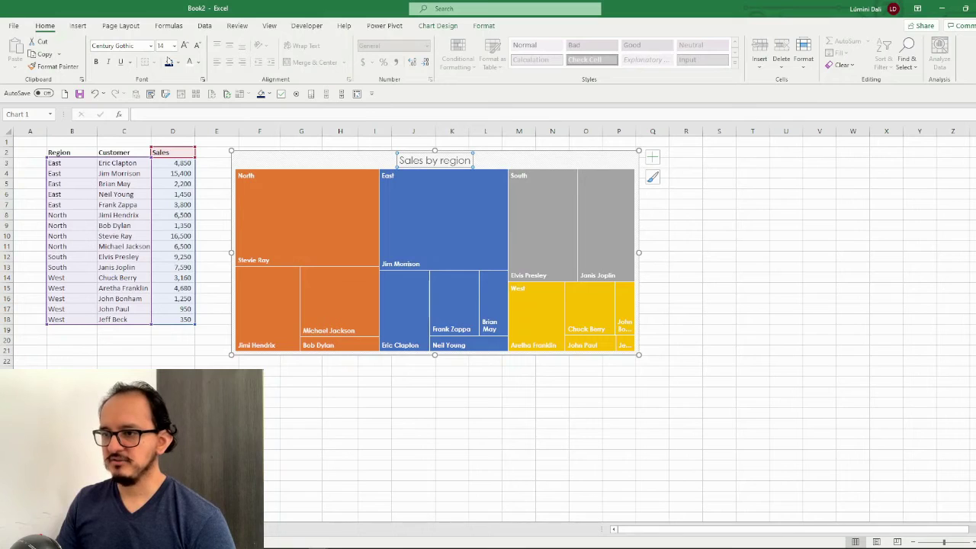
Add the value to the treemap's data labels and separate it from the category name with a new line.
mouse_move(288, 246)
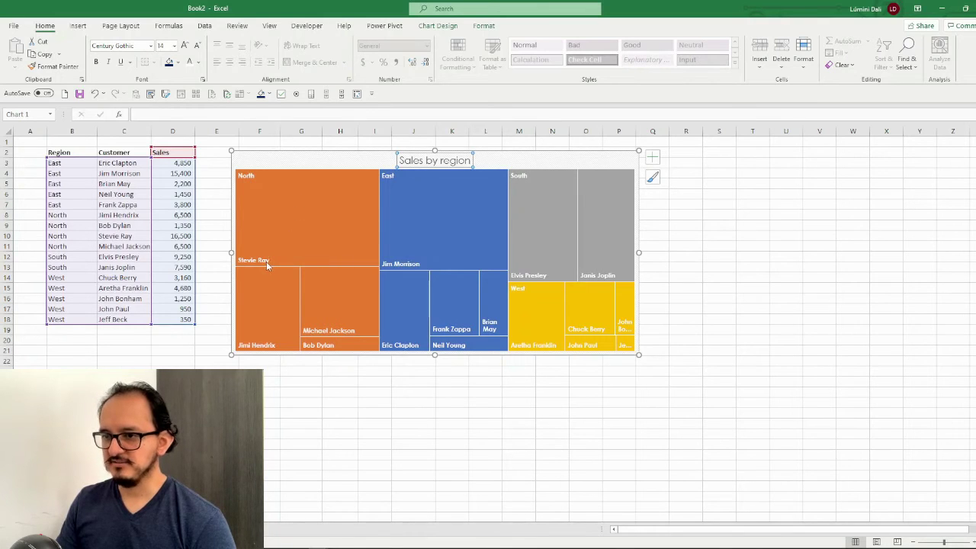
click(264, 260)
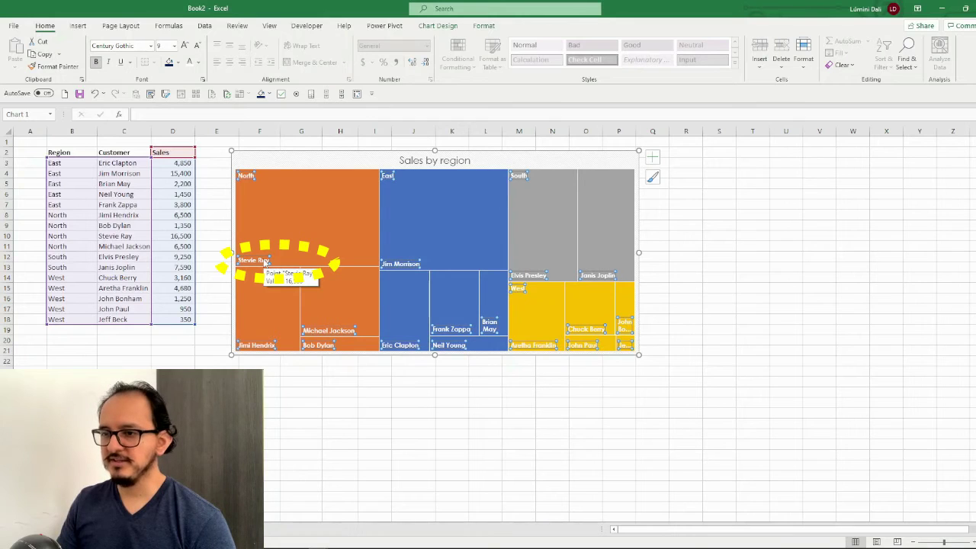
right_click(264, 261)
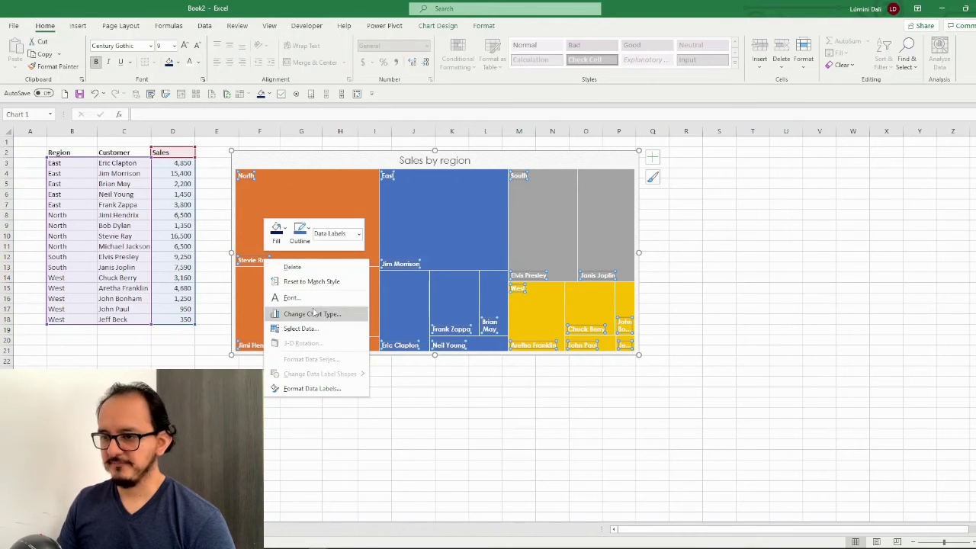
click(355, 391)
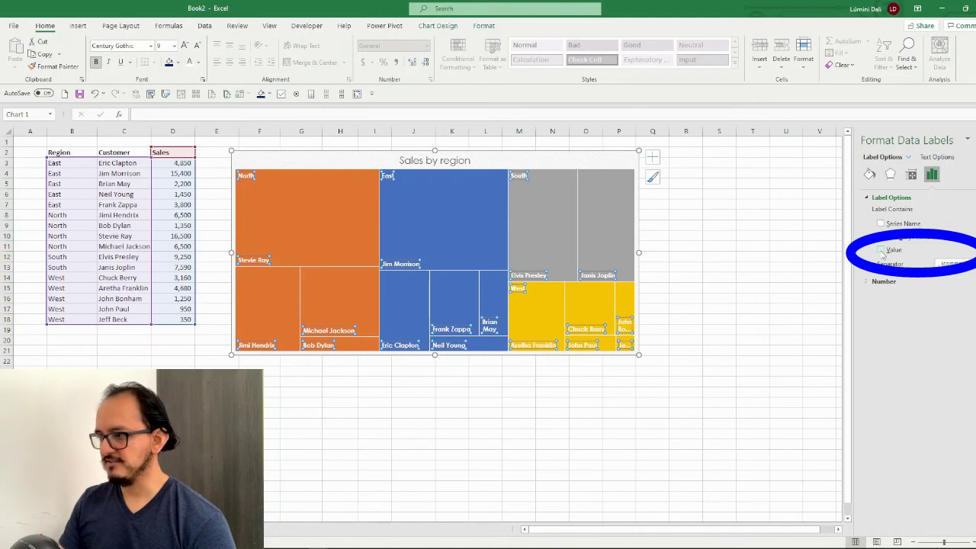
click(881, 251)
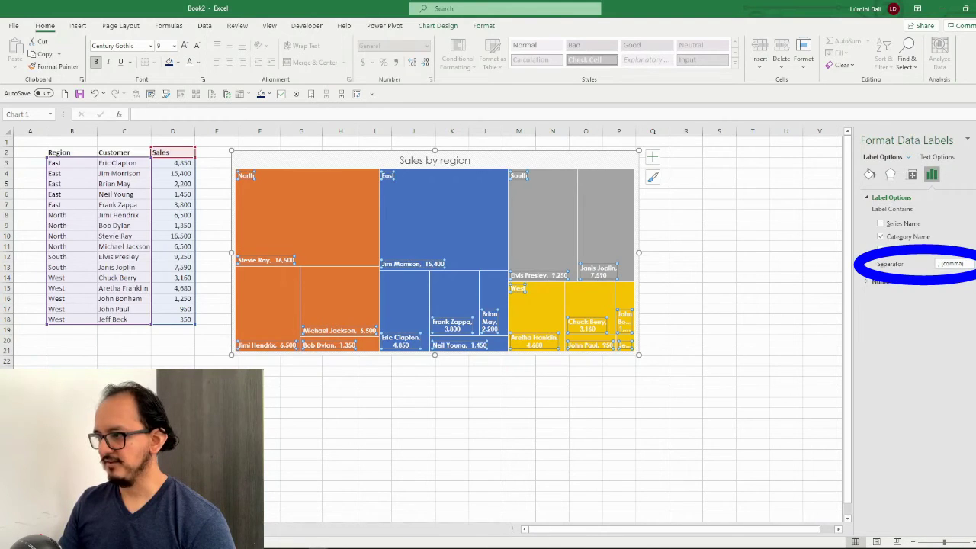
click(953, 263)
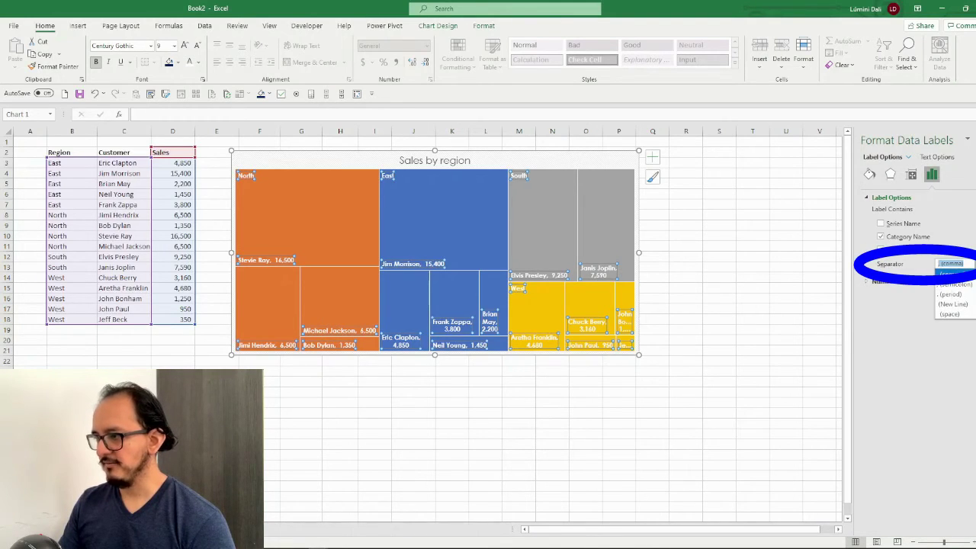
click(959, 304)
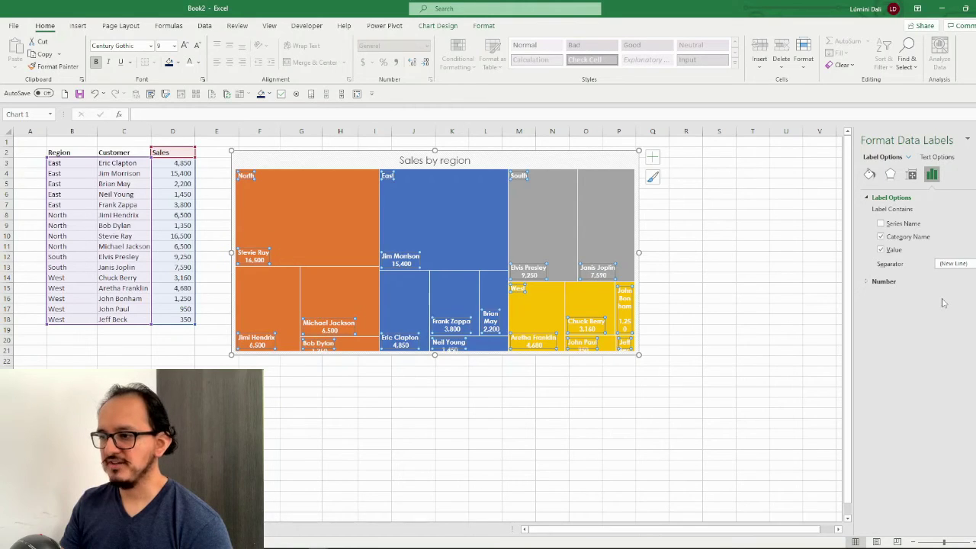
Give the treemap's data series a solid black border with a width of 2 pt.
click(346, 180)
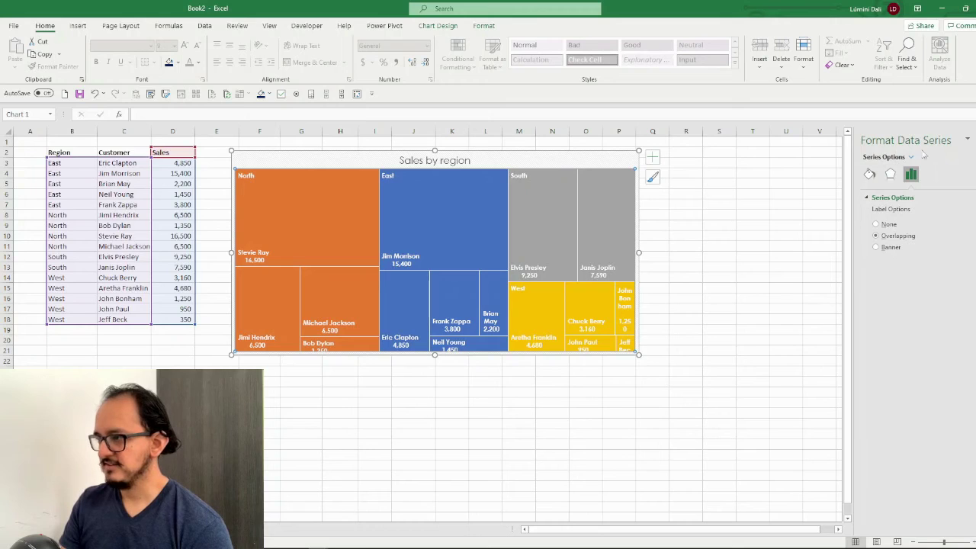
click(869, 175)
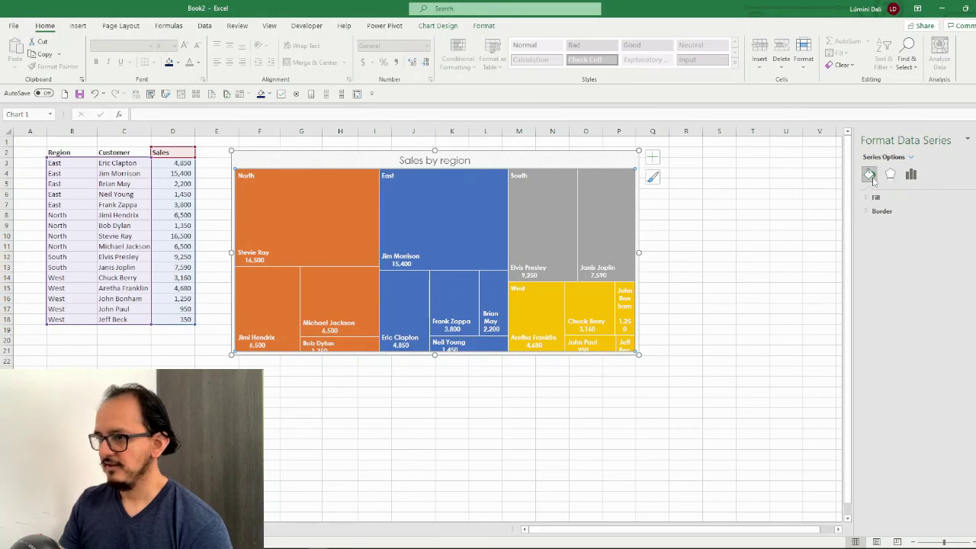
click(867, 213)
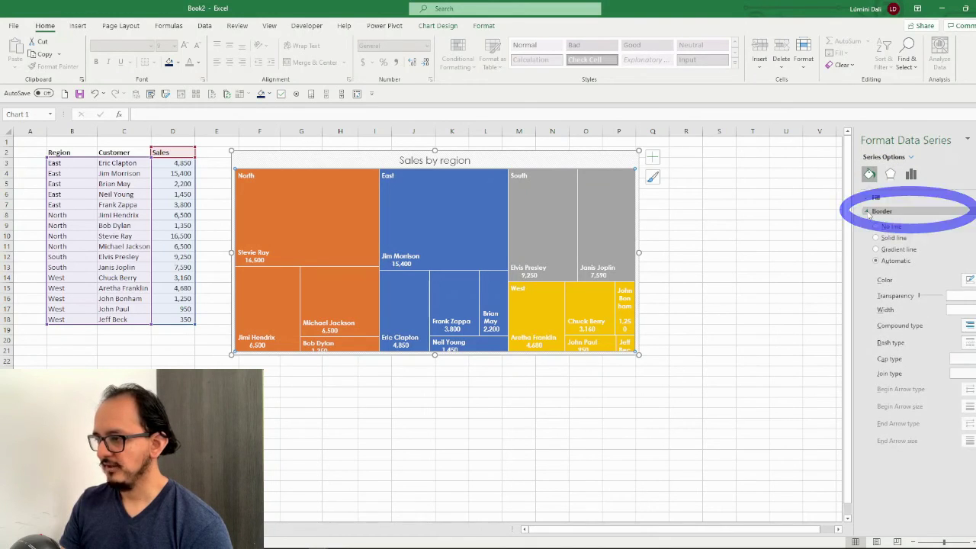
click(899, 242)
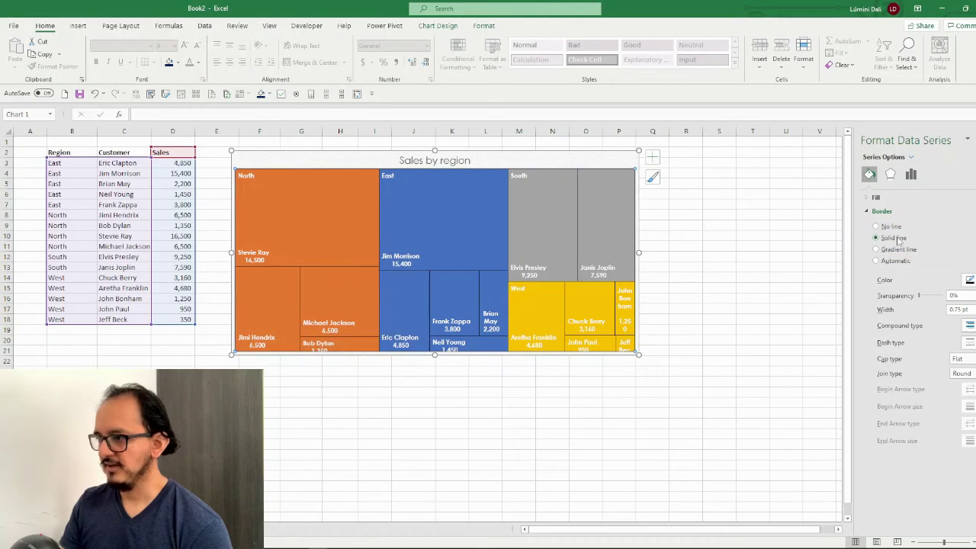
click(969, 280)
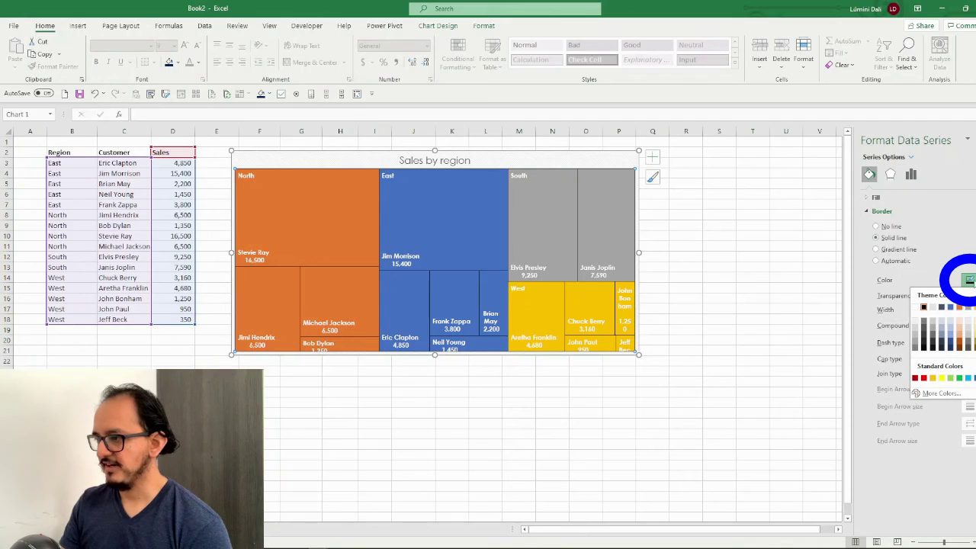
click(924, 307)
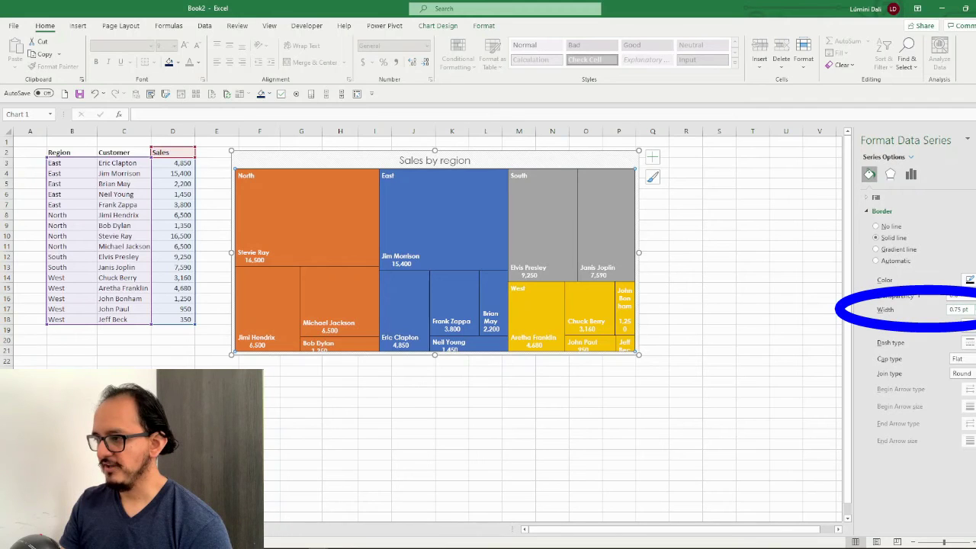
key(Up)
key(Up)
key(Up)
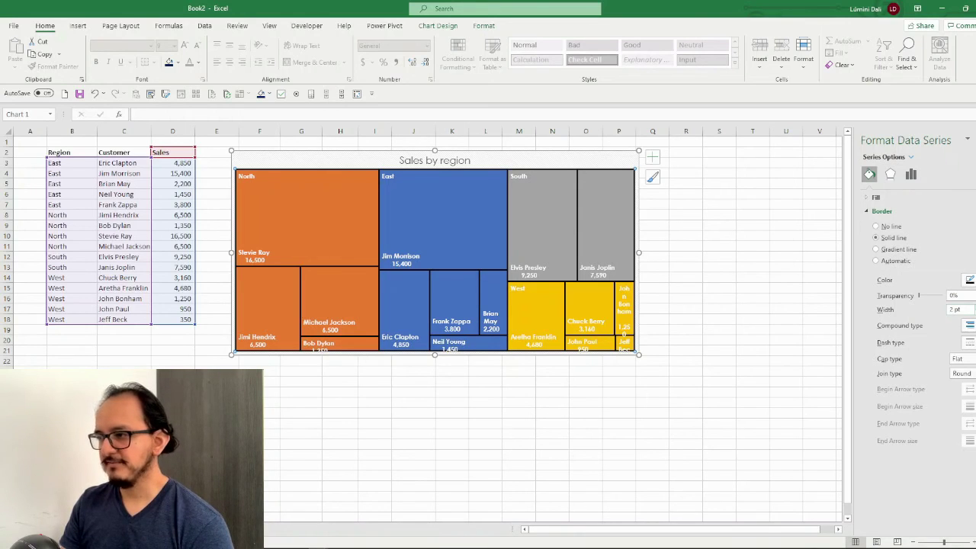
Apply the centered inner shadow preset to the treemap's data series and set its blur to 31 pt.
click(891, 175)
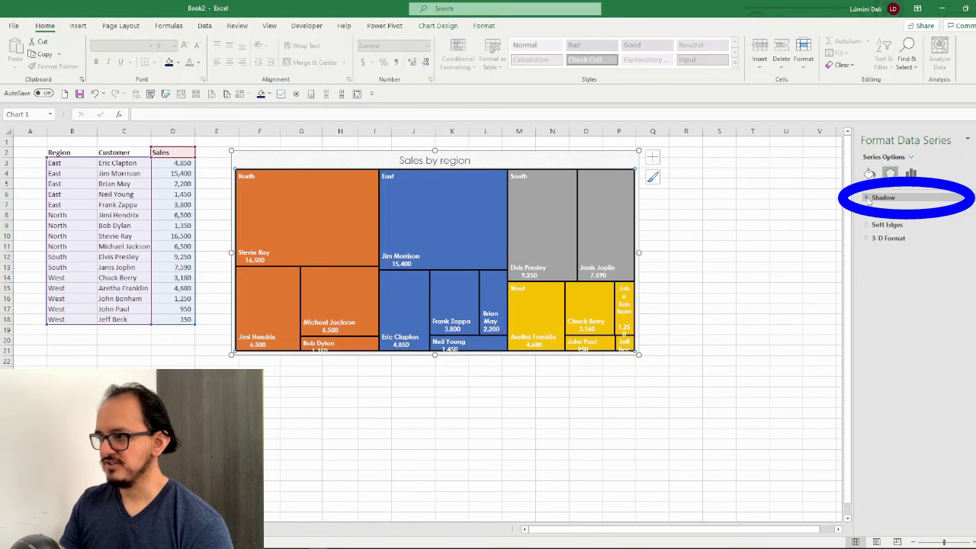
click(867, 198)
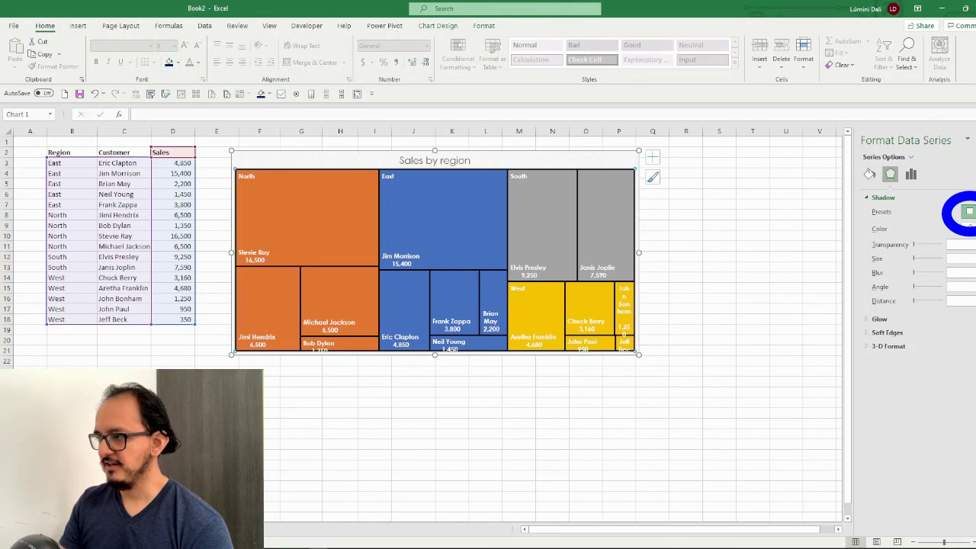
click(968, 211)
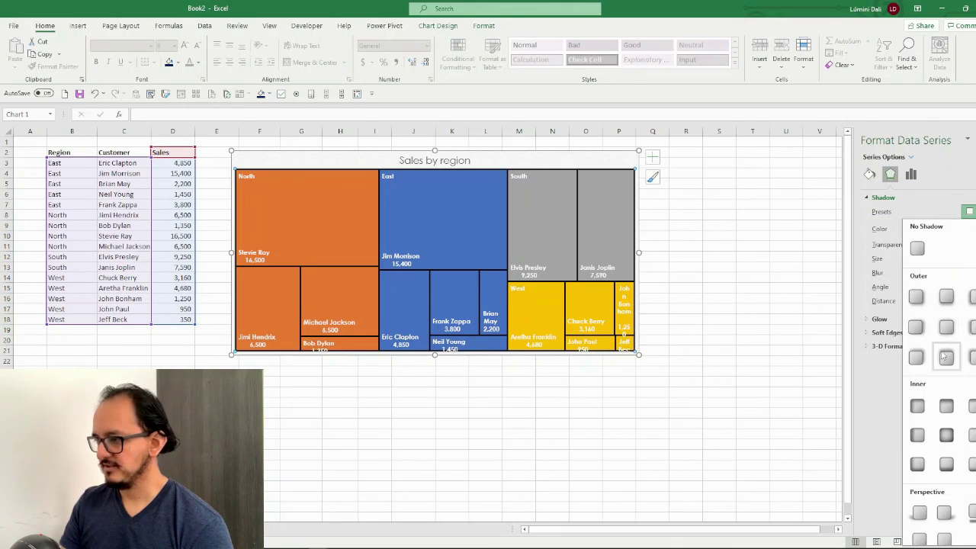
click(945, 438)
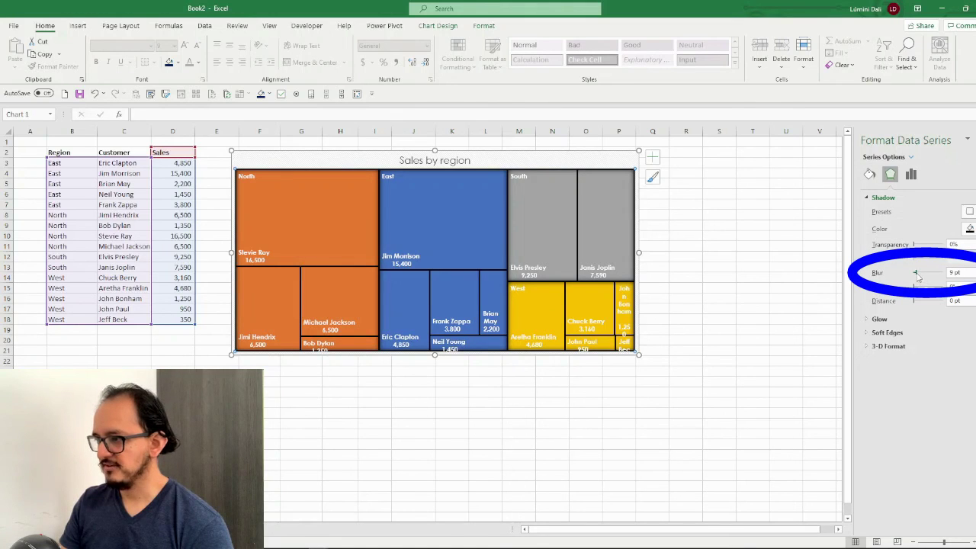
drag(917, 274, 924, 279)
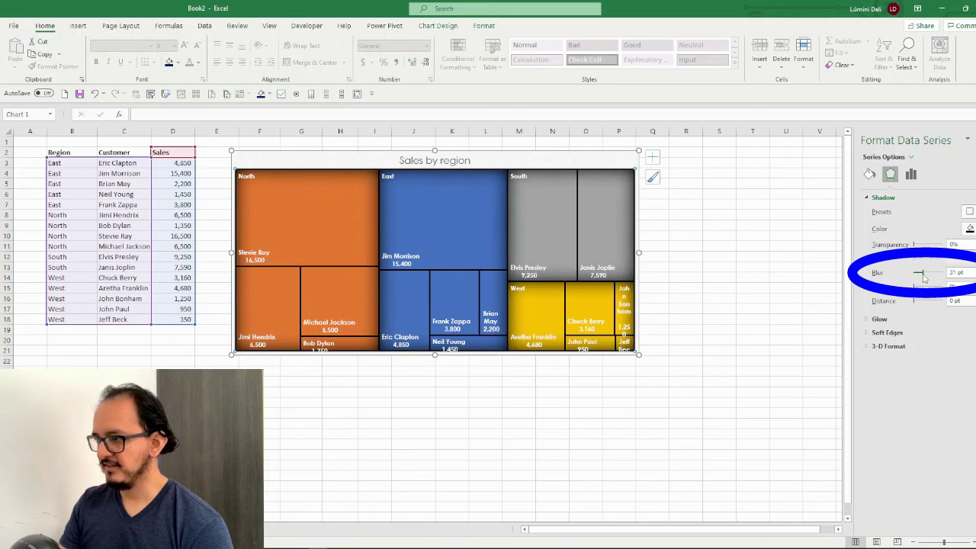